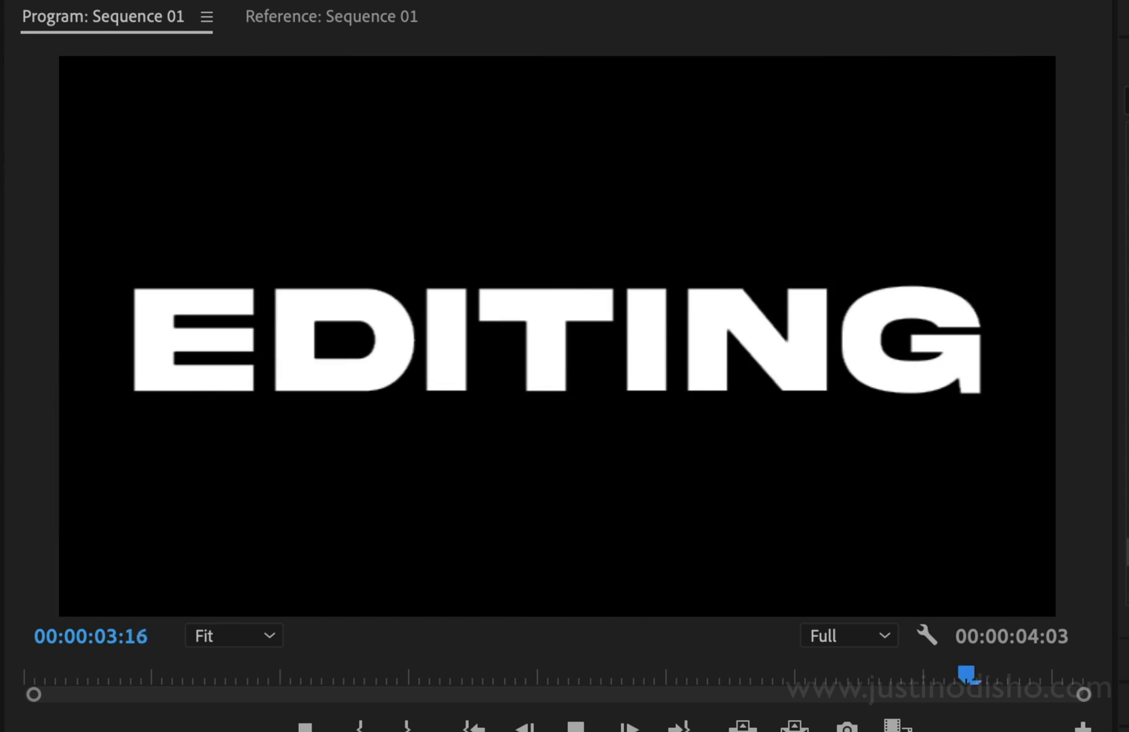
Play the finished EDITING effect from the start, stop it, and select all timeline clips.
key("space")
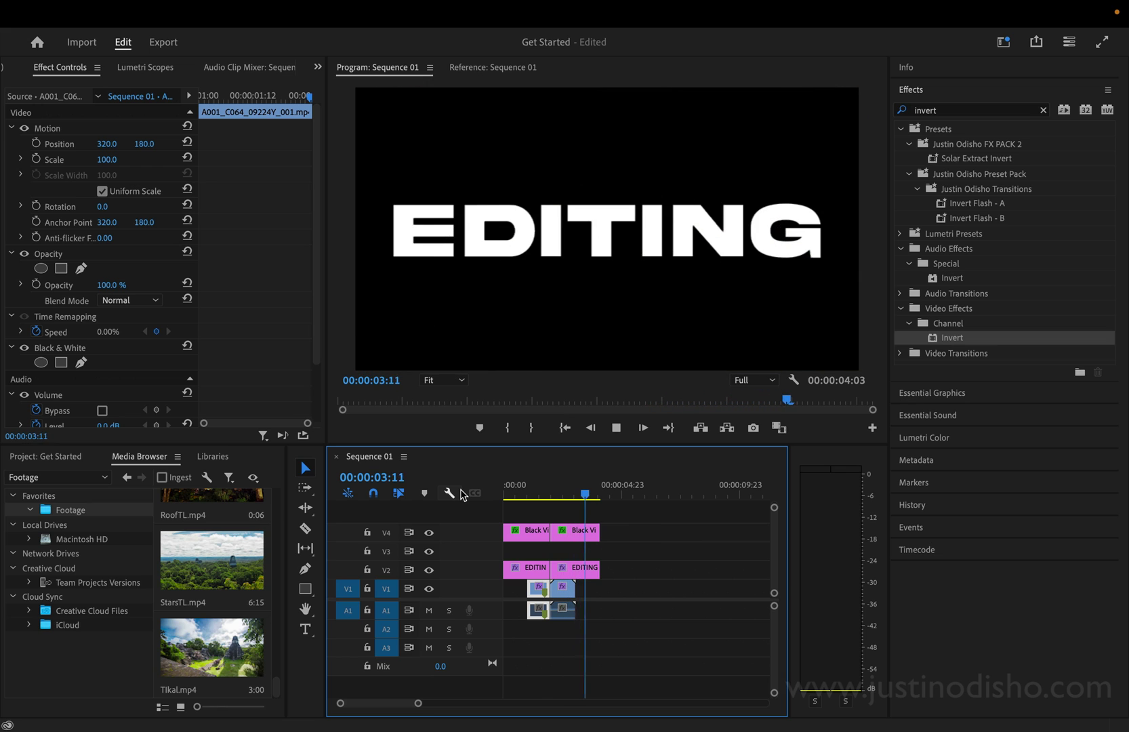
key("space")
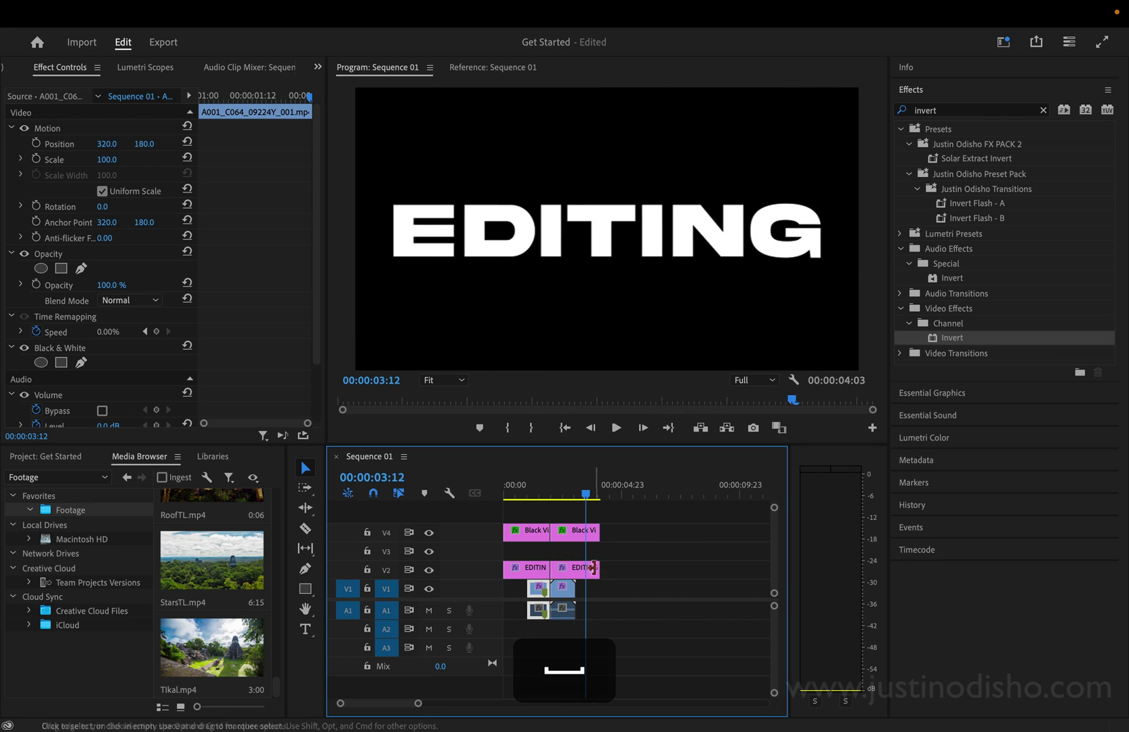
left_click_drag(598, 615, 505, 489)
Delete the old clips and type a new 'EDITING' text title in the Program monitor.
key("BackSpace")
left_click(537, 490)
left_click(305, 630)
left_click(399, 255)
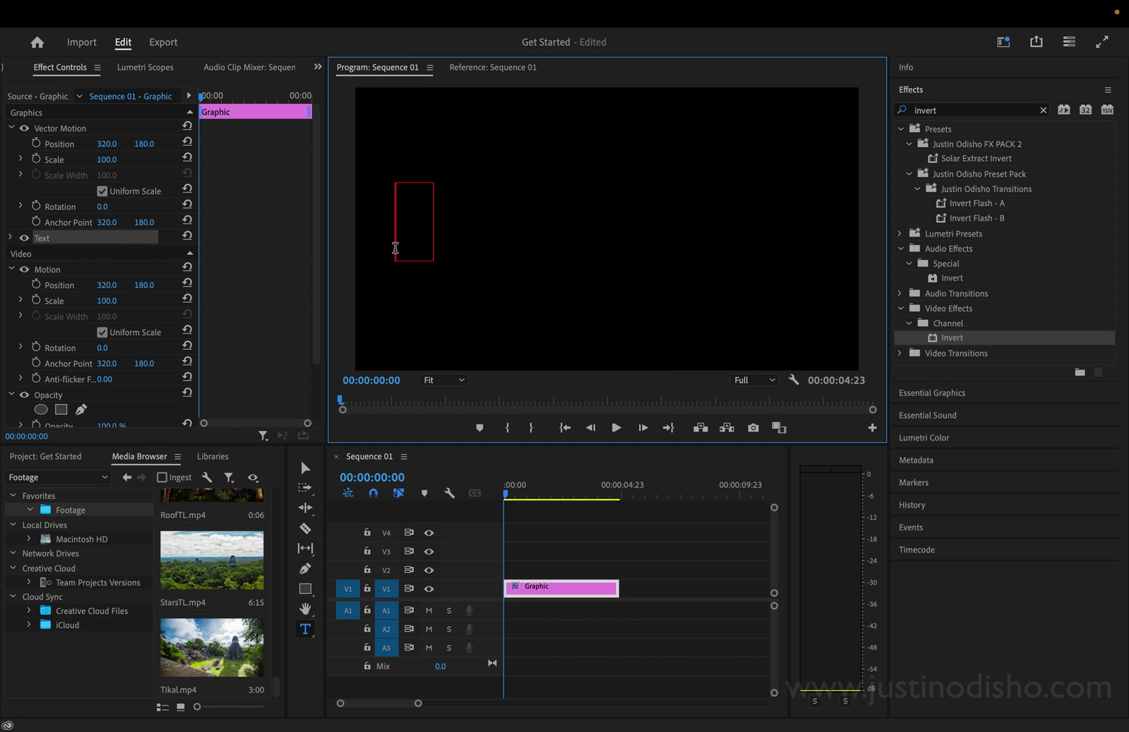
type("EDITING")
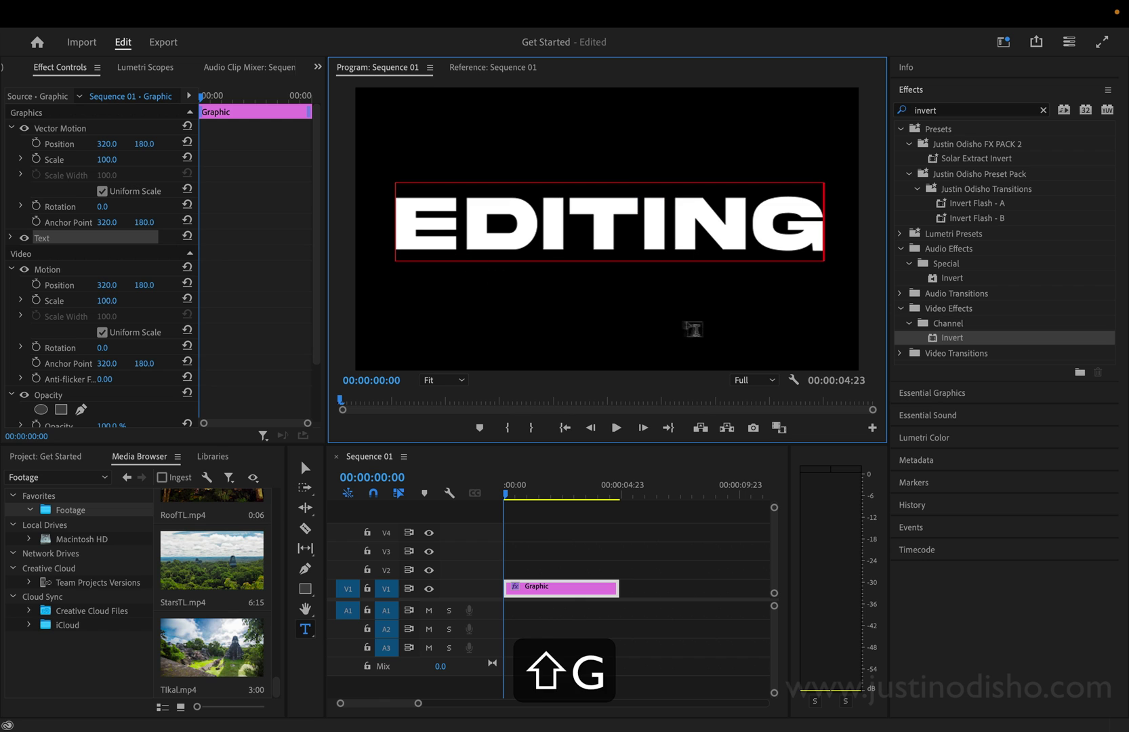
Set the EDITING text to Akira Expanded Super Bold and align it to the vertical centre.
left_click(966, 400)
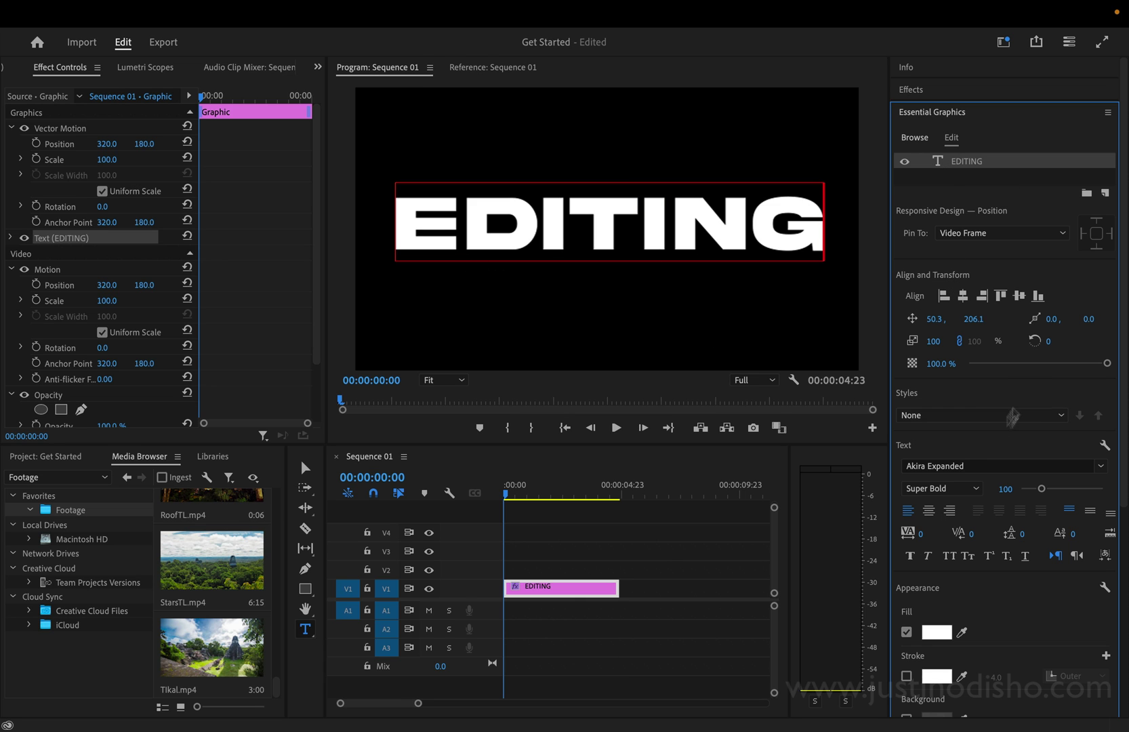
left_click(961, 468)
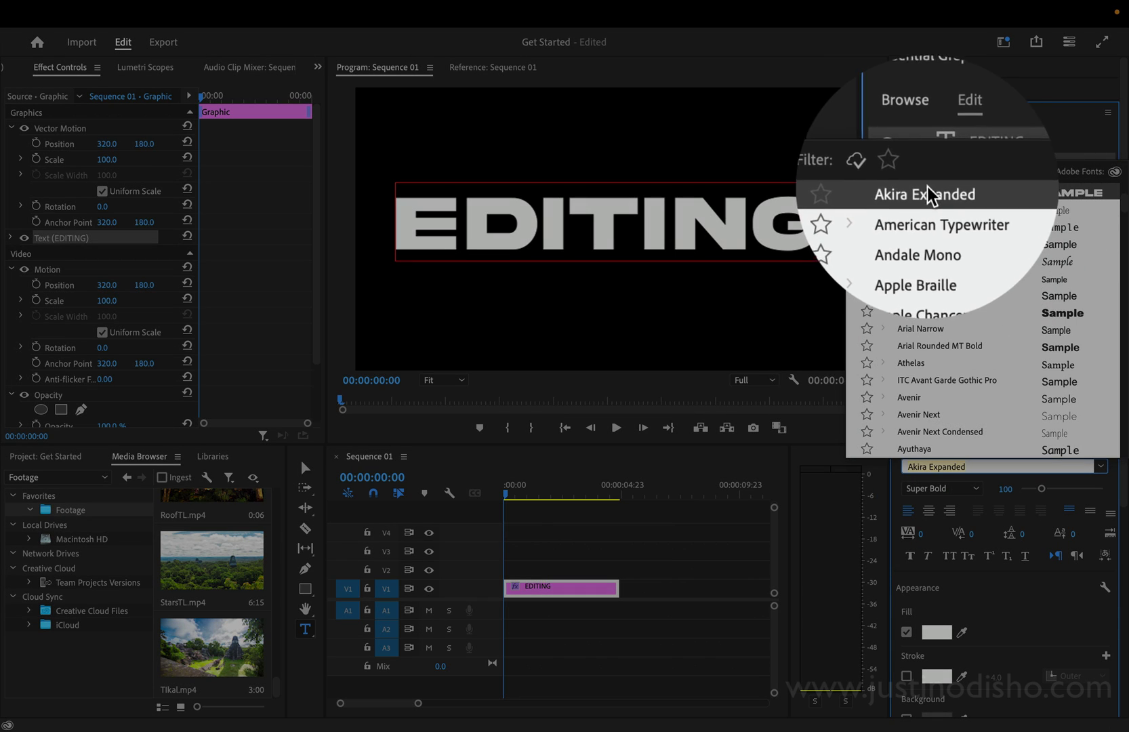
left_click(575, 543)
left_click(570, 587)
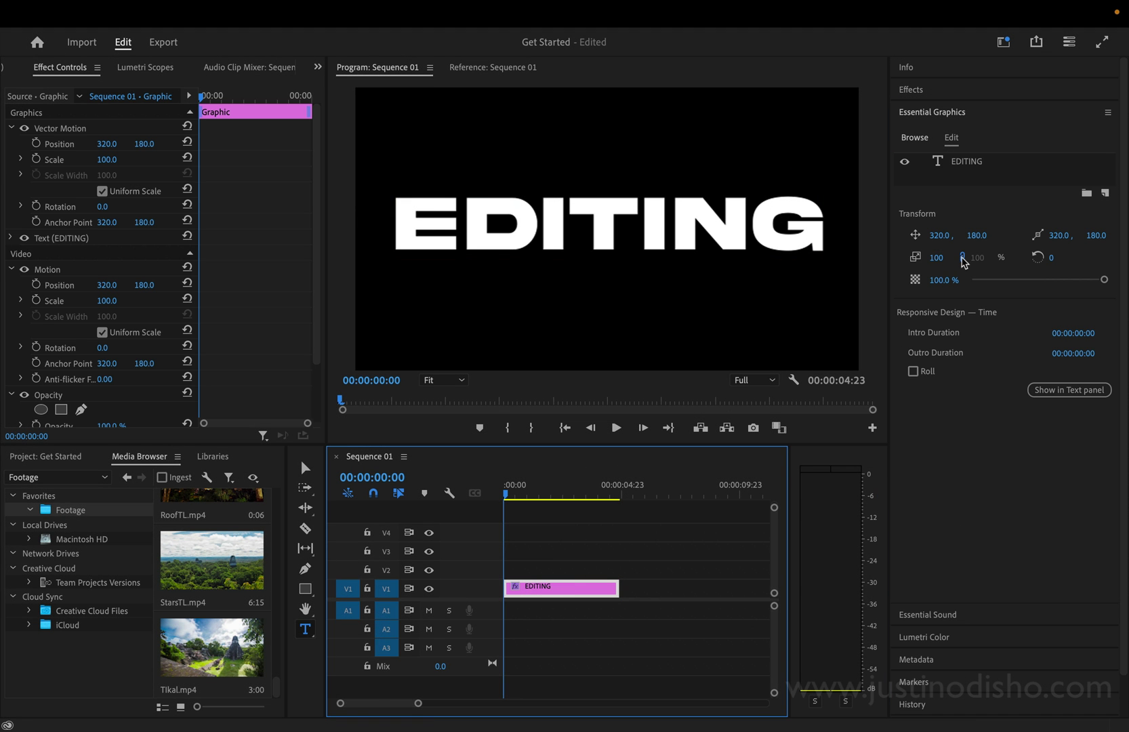
left_click(967, 161)
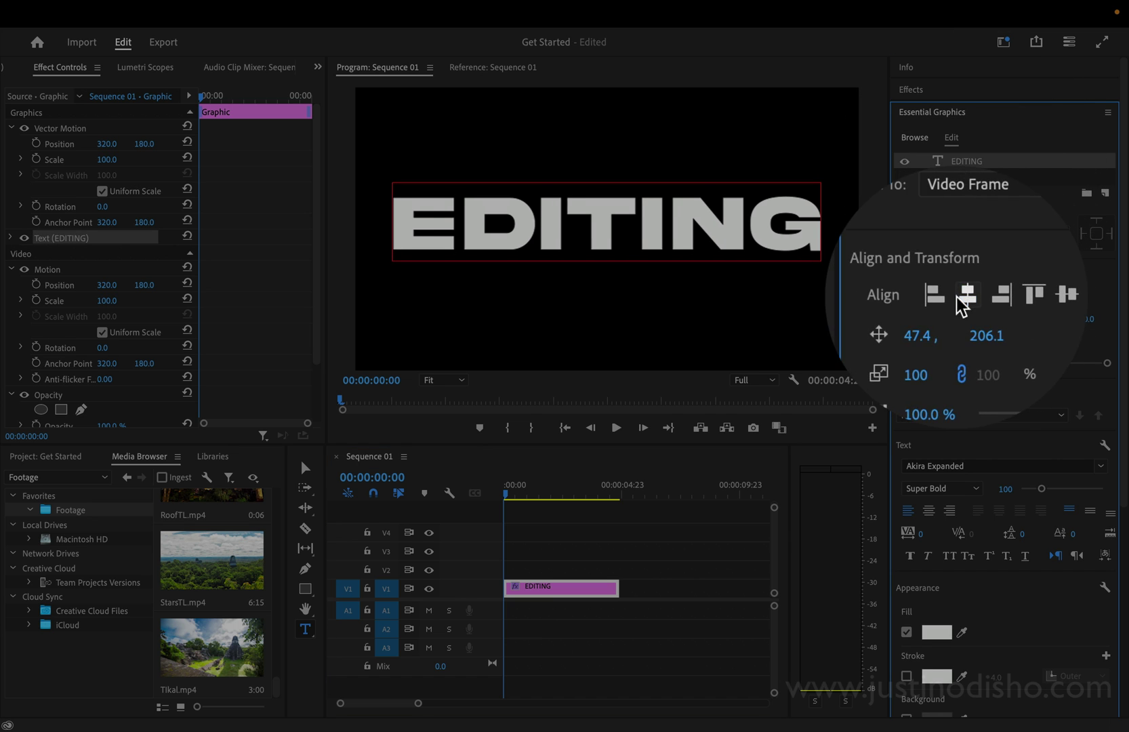
left_click(995, 296)
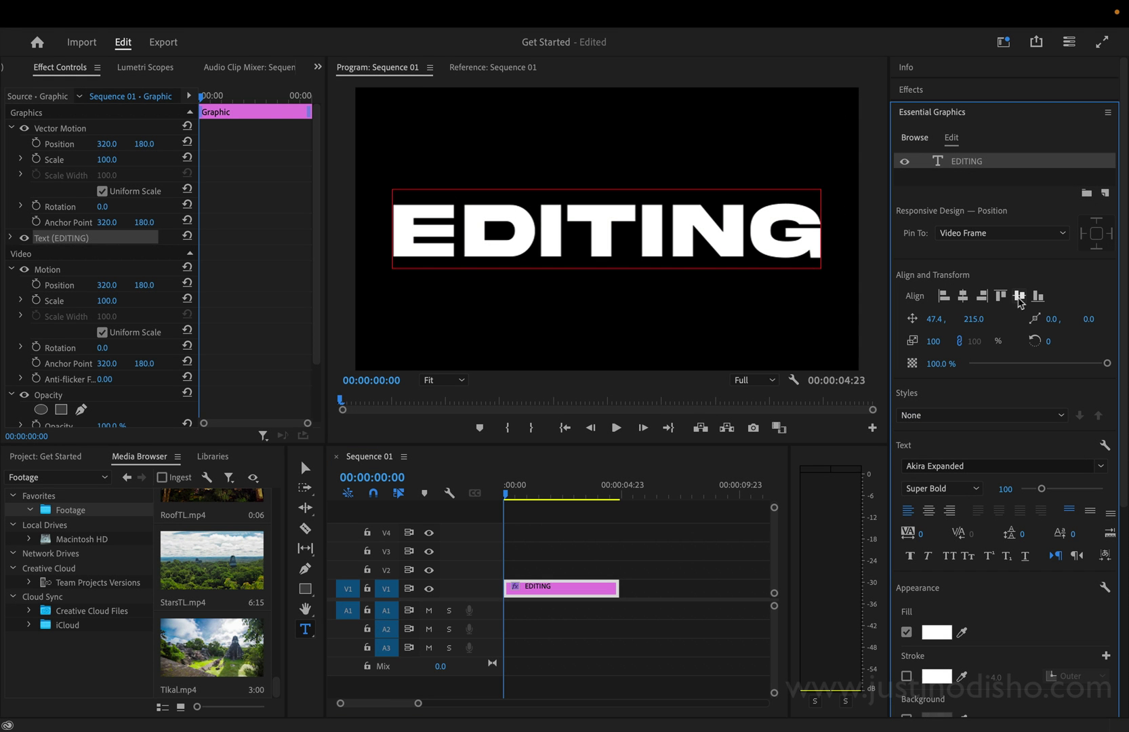
Clear the clip selections and browse the workspace menu without choosing anything.
left_click(579, 545)
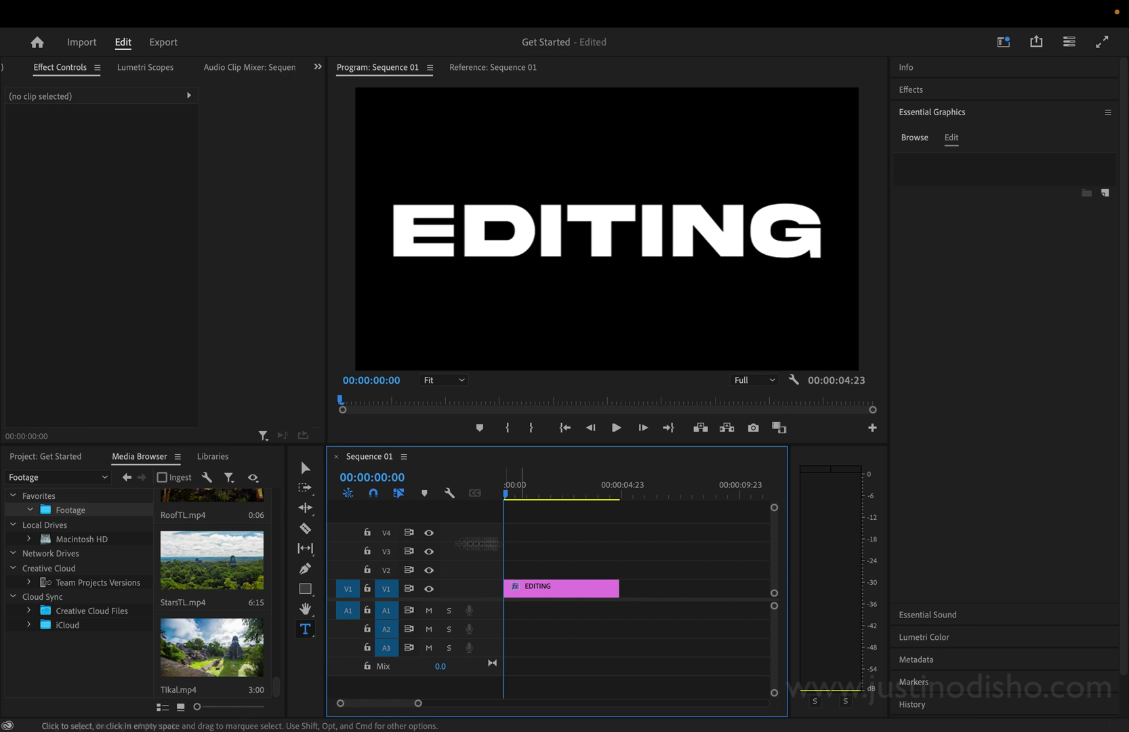
left_click(59, 460)
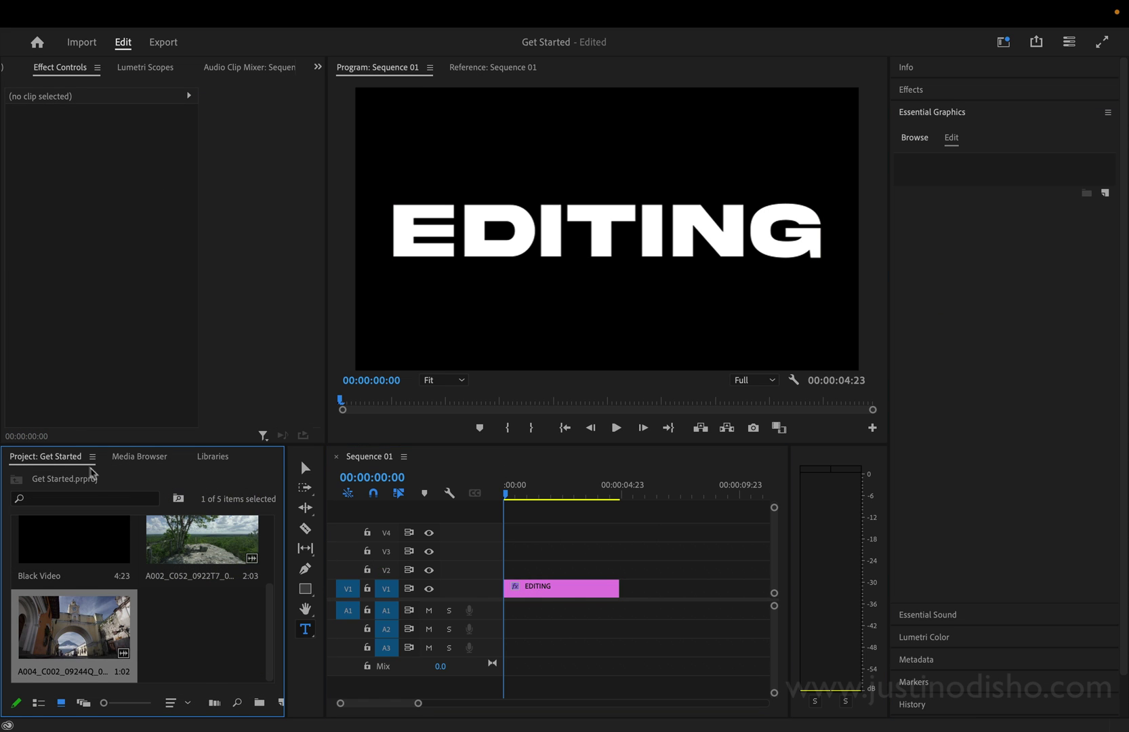
left_click(213, 638)
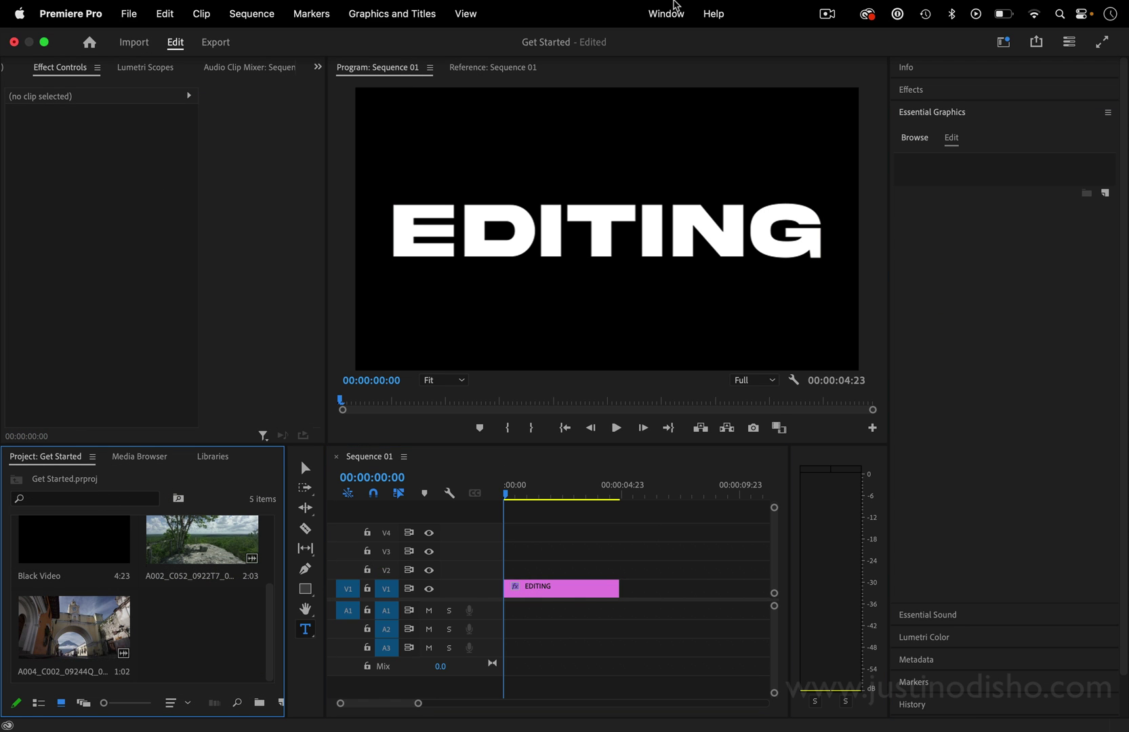
left_click(661, 12)
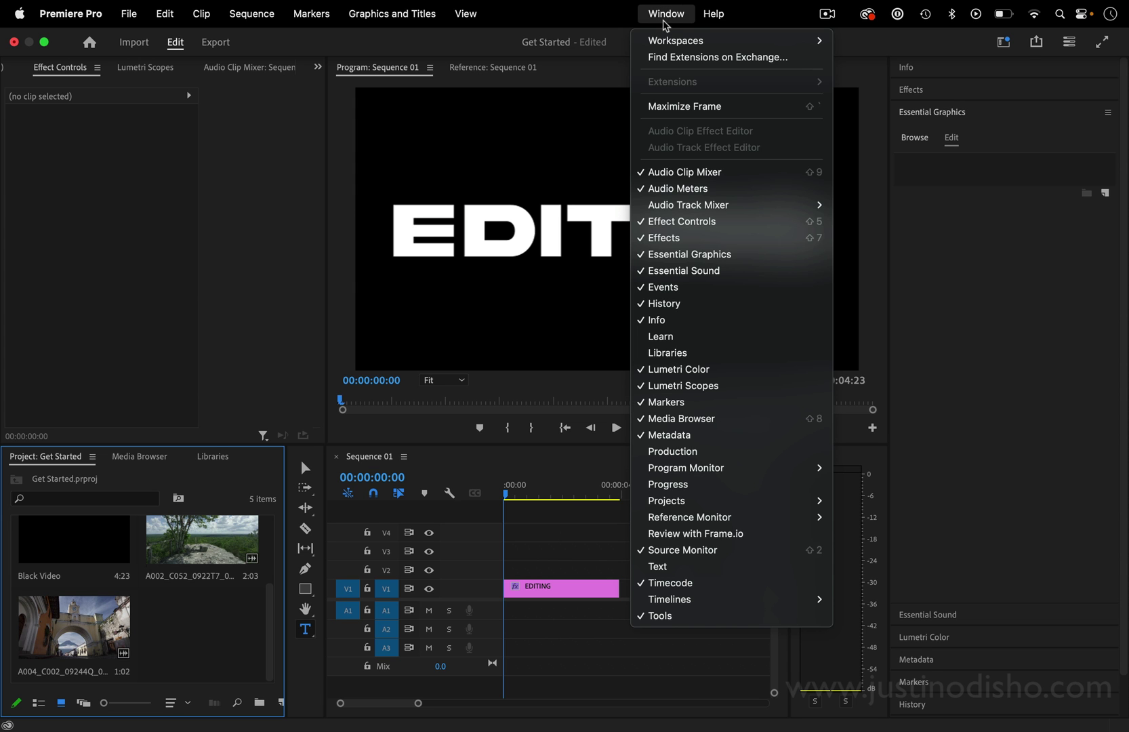
mouse_move(678, 41)
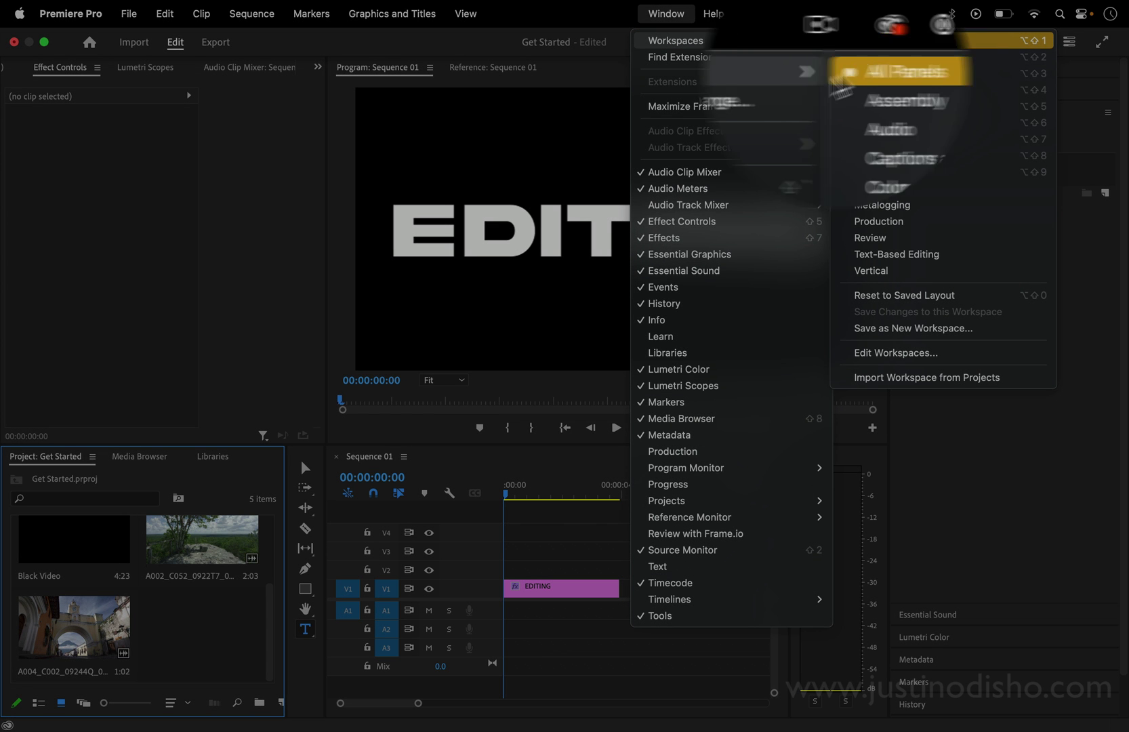
mouse_move(677, 500)
left_click(266, 607)
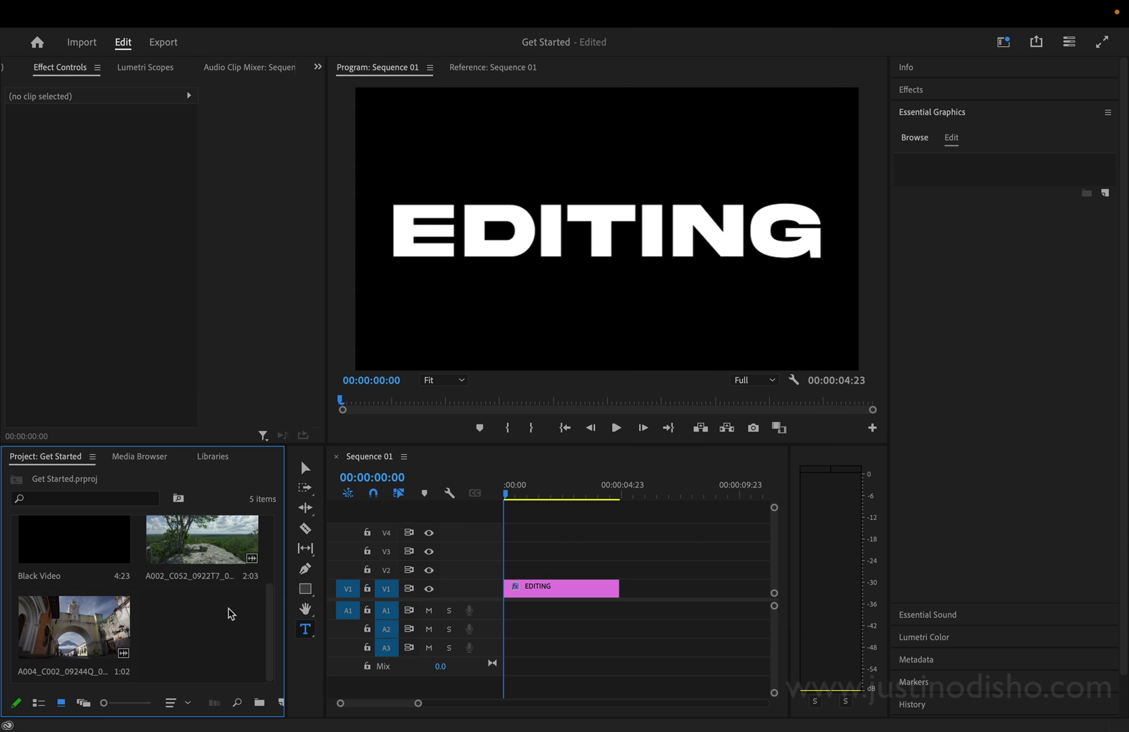
Create a white (FFFFFF) 640×360 colour matte named Color Matte from File > New.
left_click(129, 8)
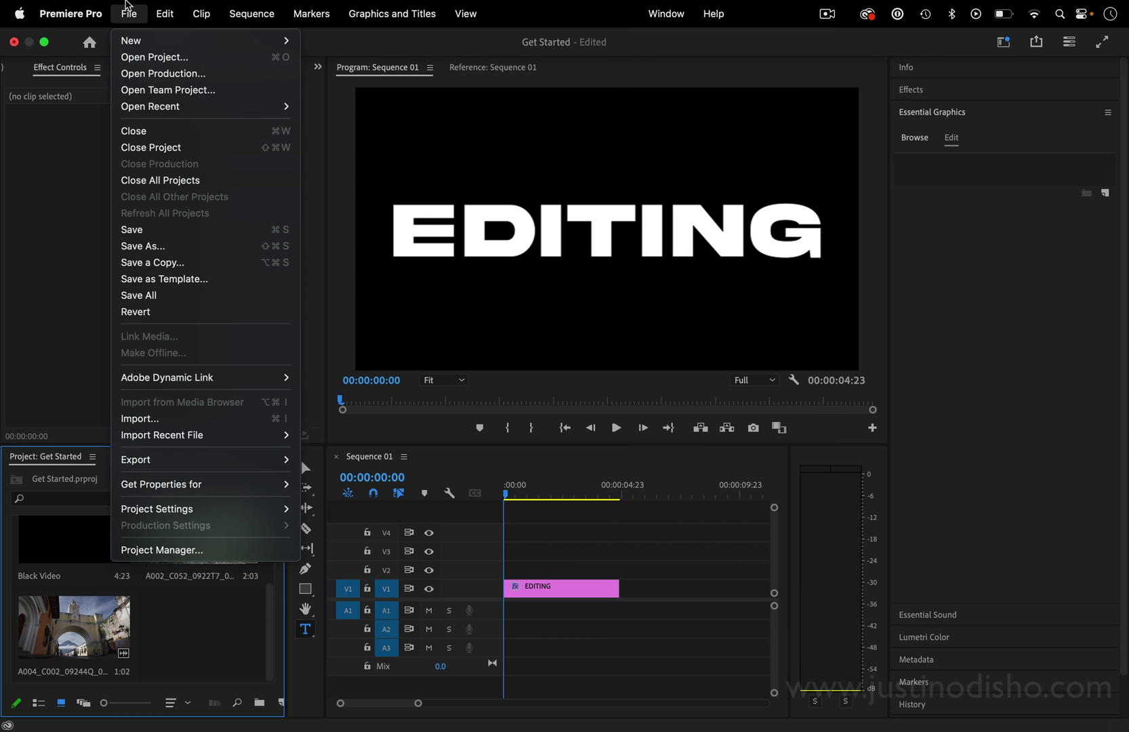
mouse_move(132, 41)
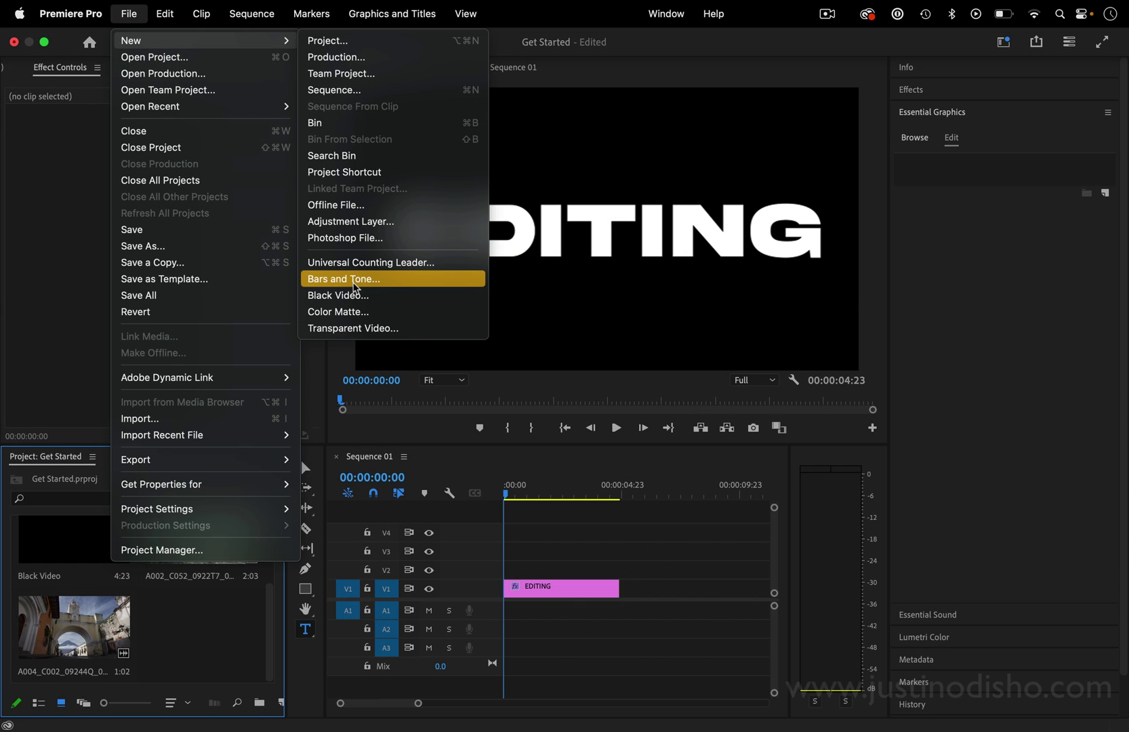
left_click(353, 310)
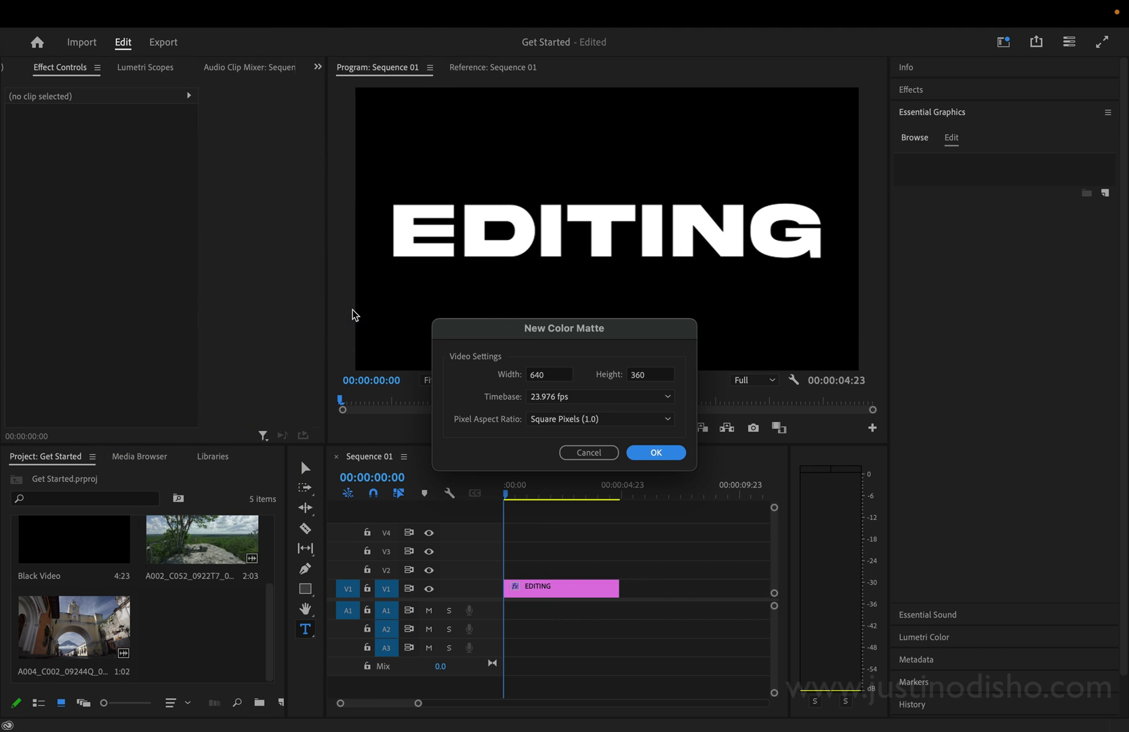
left_click(662, 454)
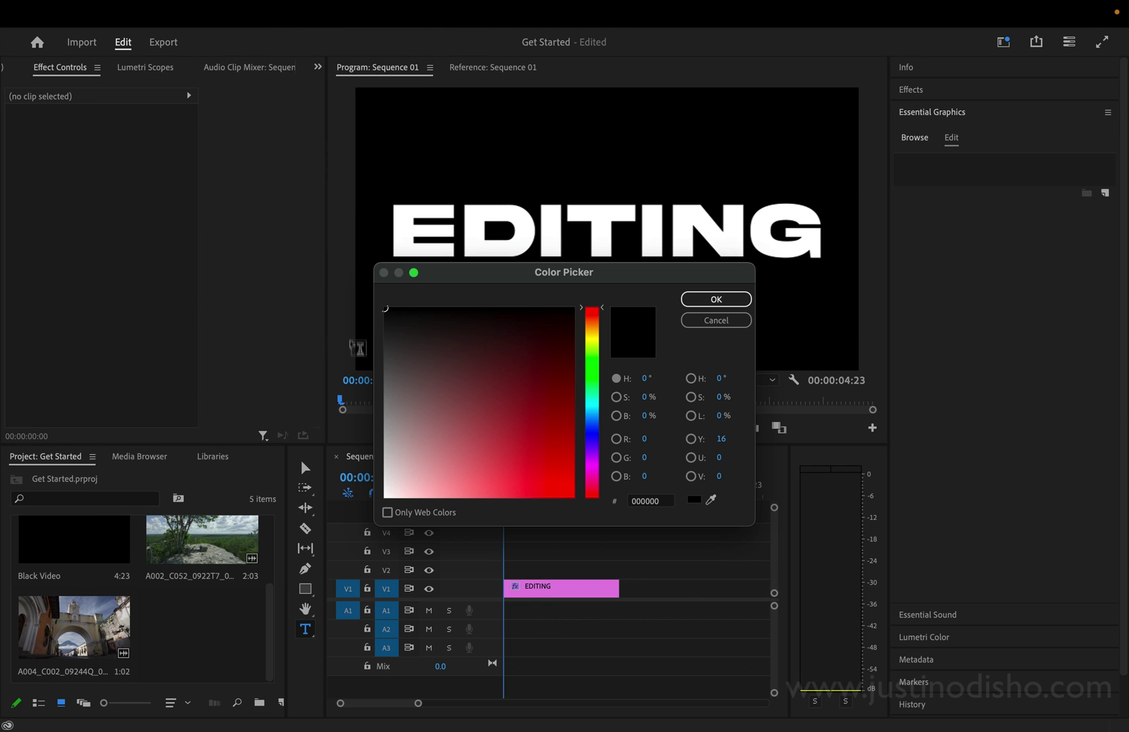
left_click_drag(501, 362, 309, 571)
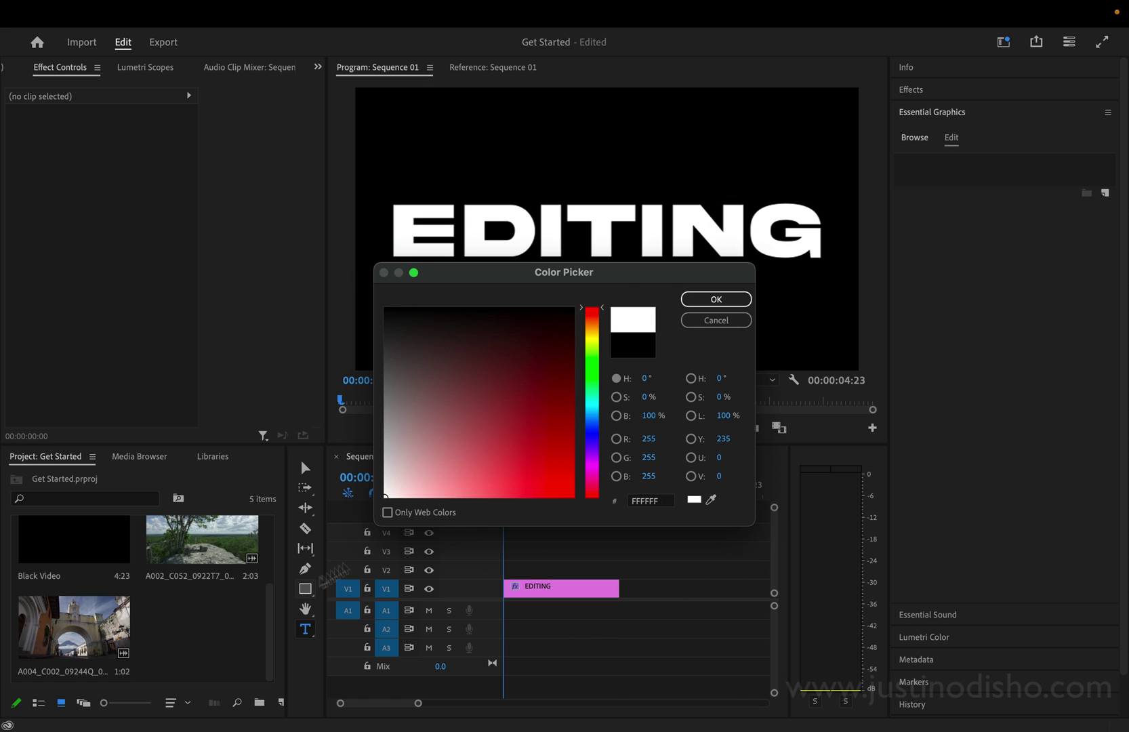
left_click(702, 300)
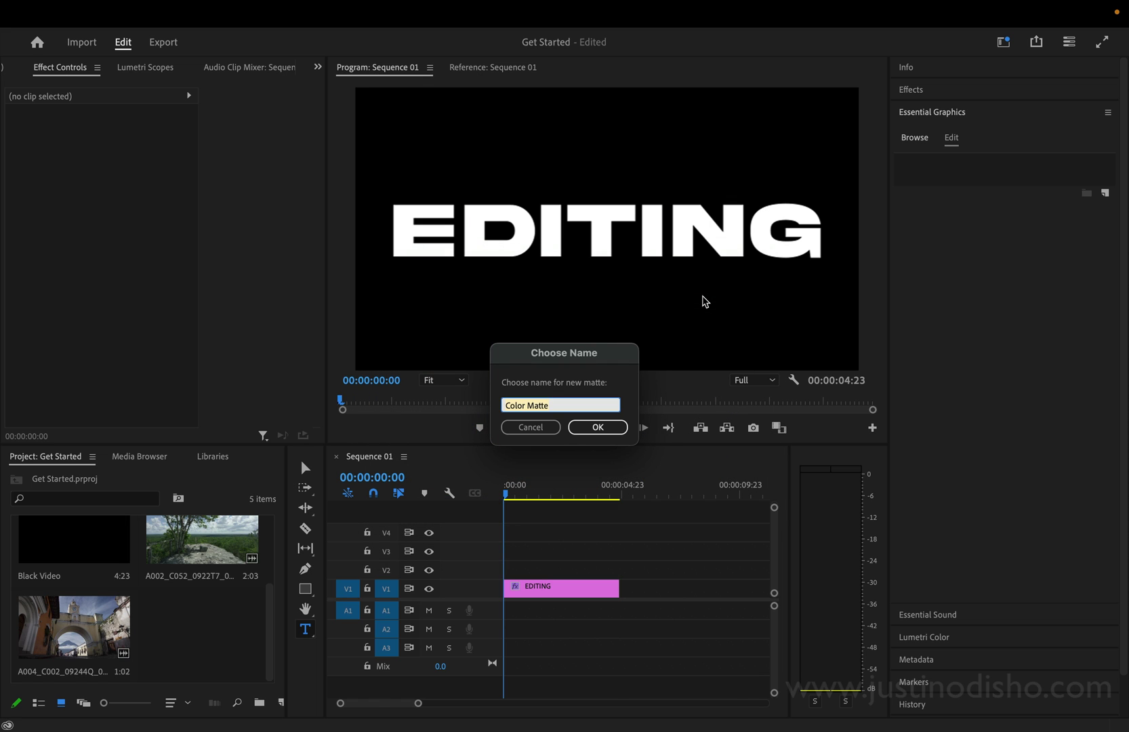
left_click(597, 427)
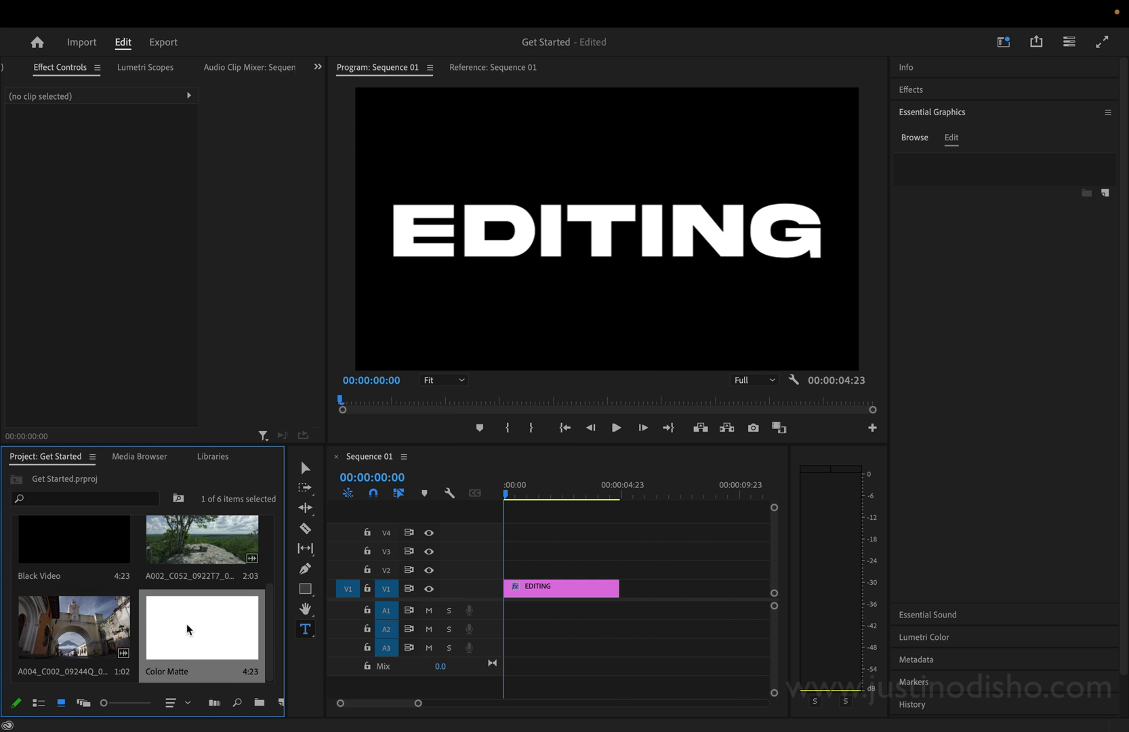
Place Color Matte on V4 above EDITING and set its Opacity blend mode to Difference.
left_click_drag(186, 624, 477, 535)
left_click(542, 543)
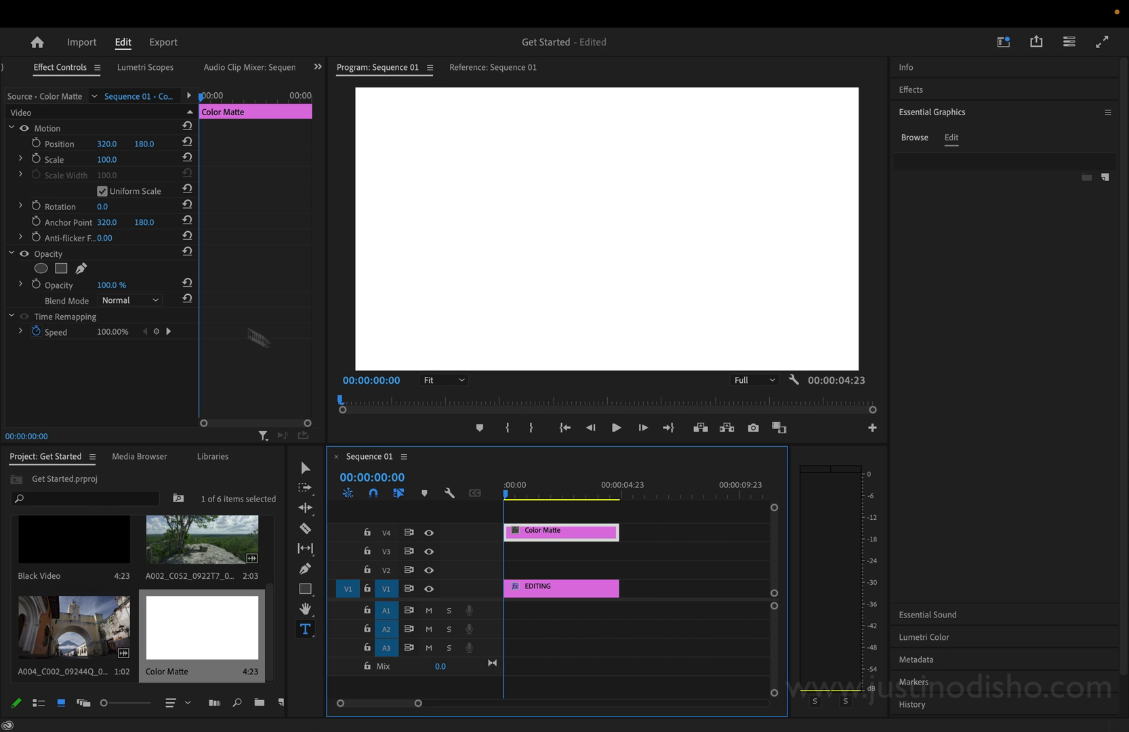
left_click(143, 299)
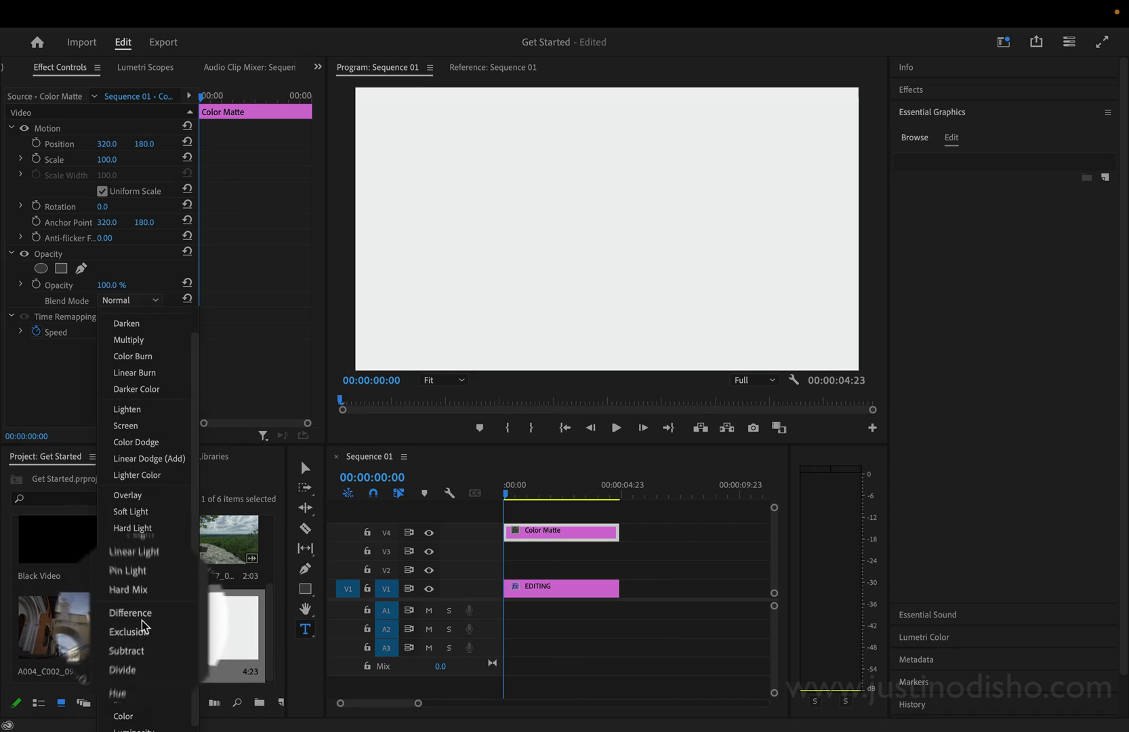
left_click(133, 641)
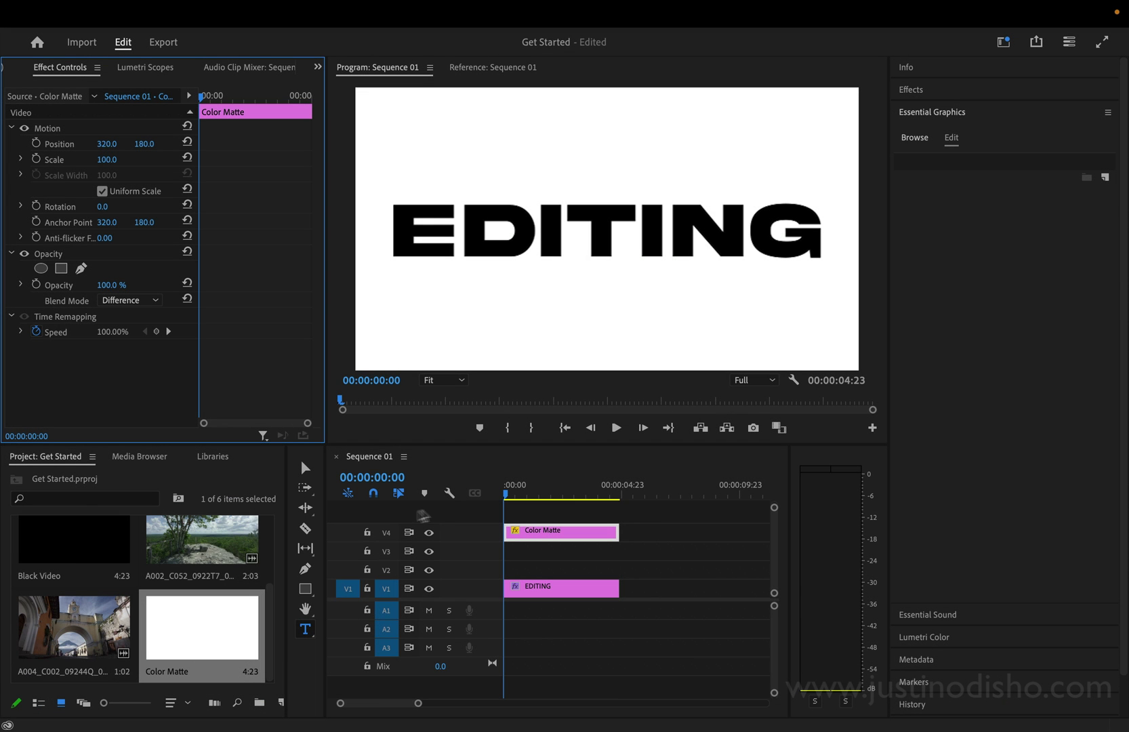
left_click(429, 533)
left_click(430, 534)
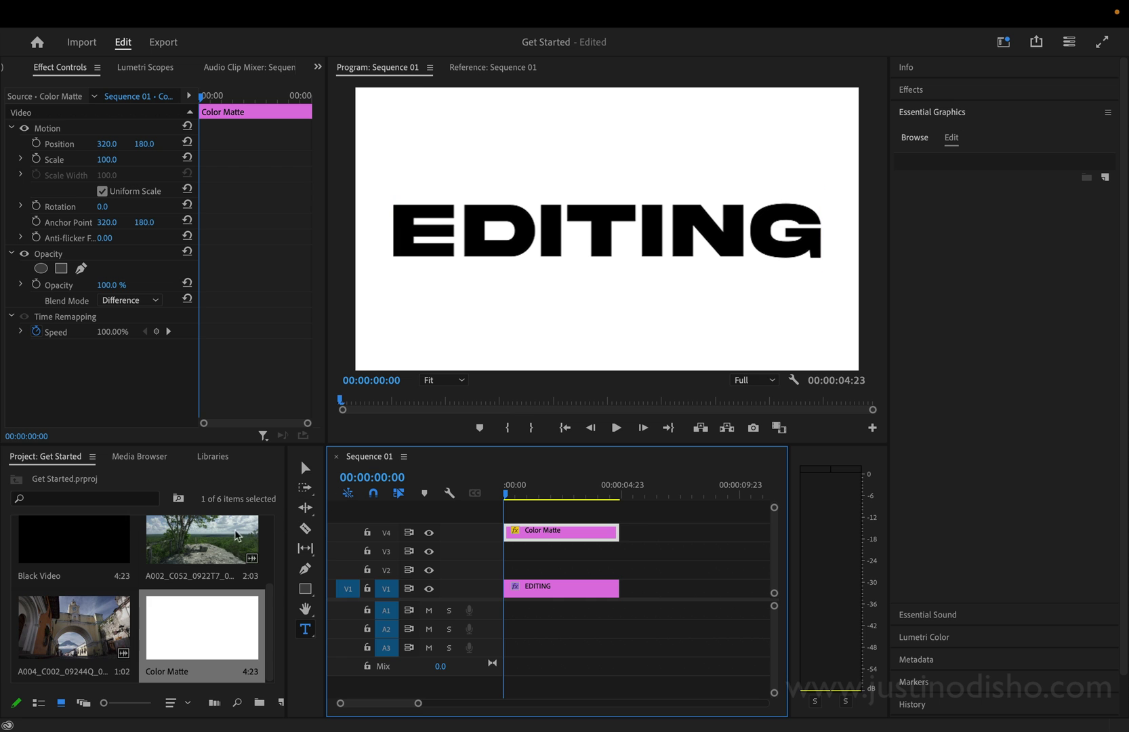
Add the A002 tree footage to V3 at the sequence start and preview it.
left_click_drag(233, 535, 484, 562)
left_click(429, 532)
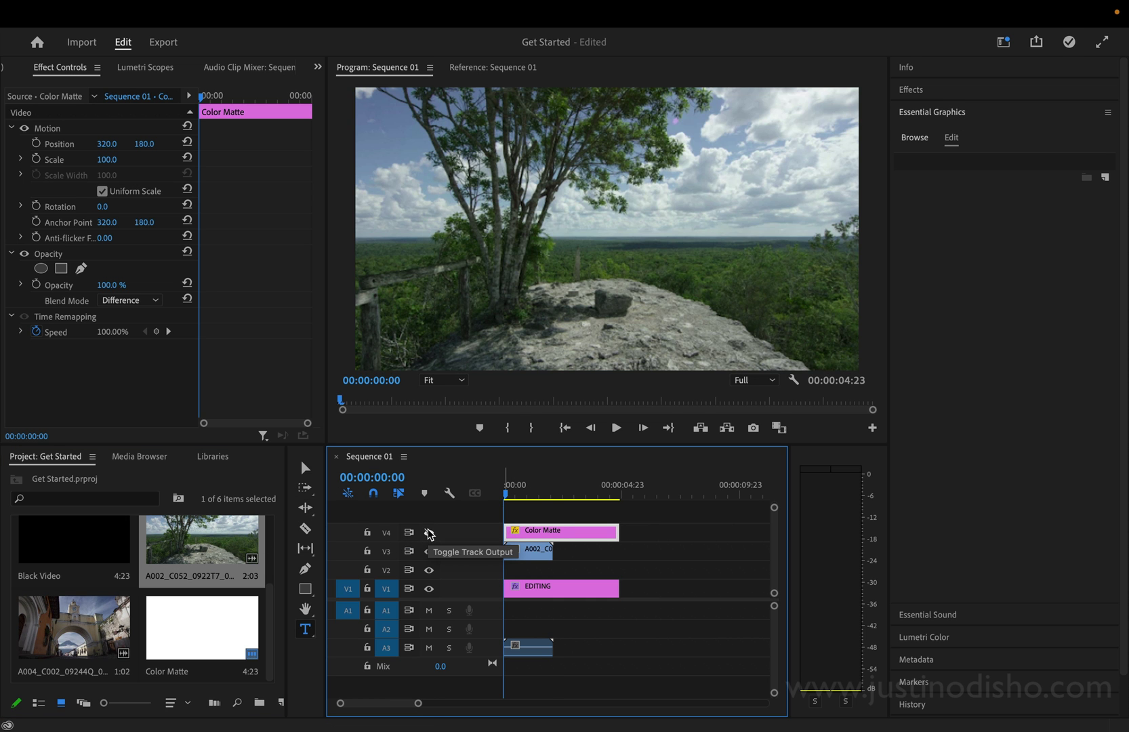
left_click(429, 533)
key("space")
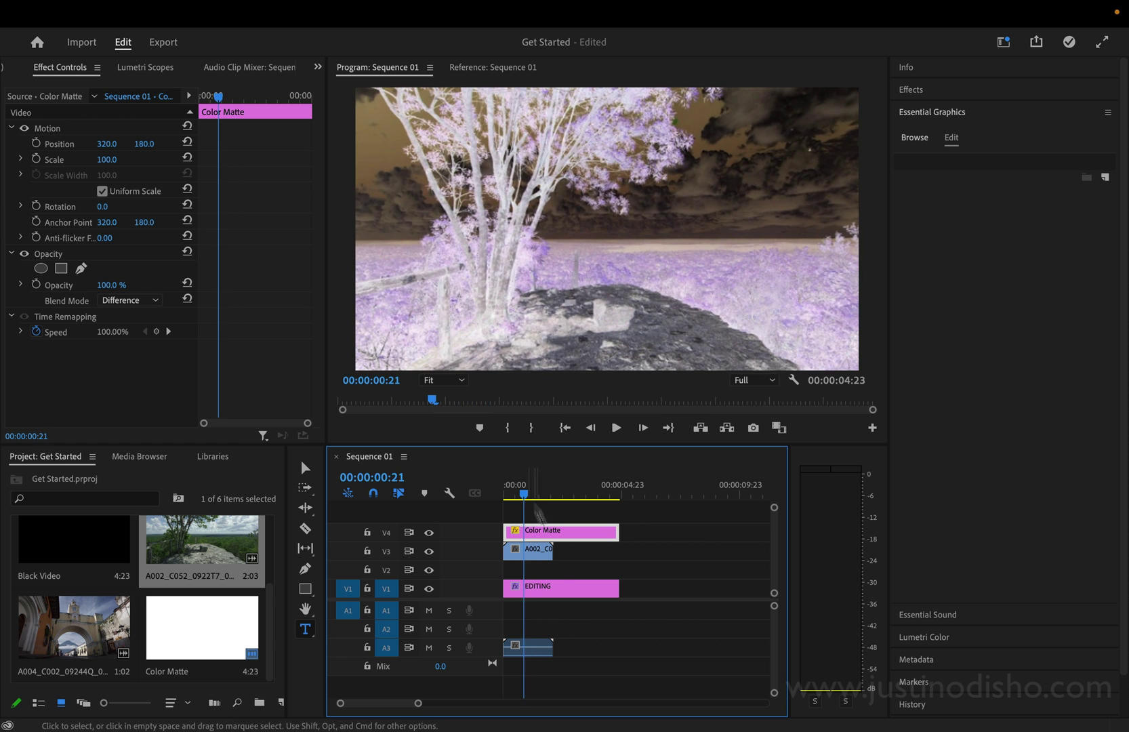
left_click(548, 551)
Apply Invert to the tree footage, try Red, Hue and Blue channels, then delete it.
left_click(913, 90)
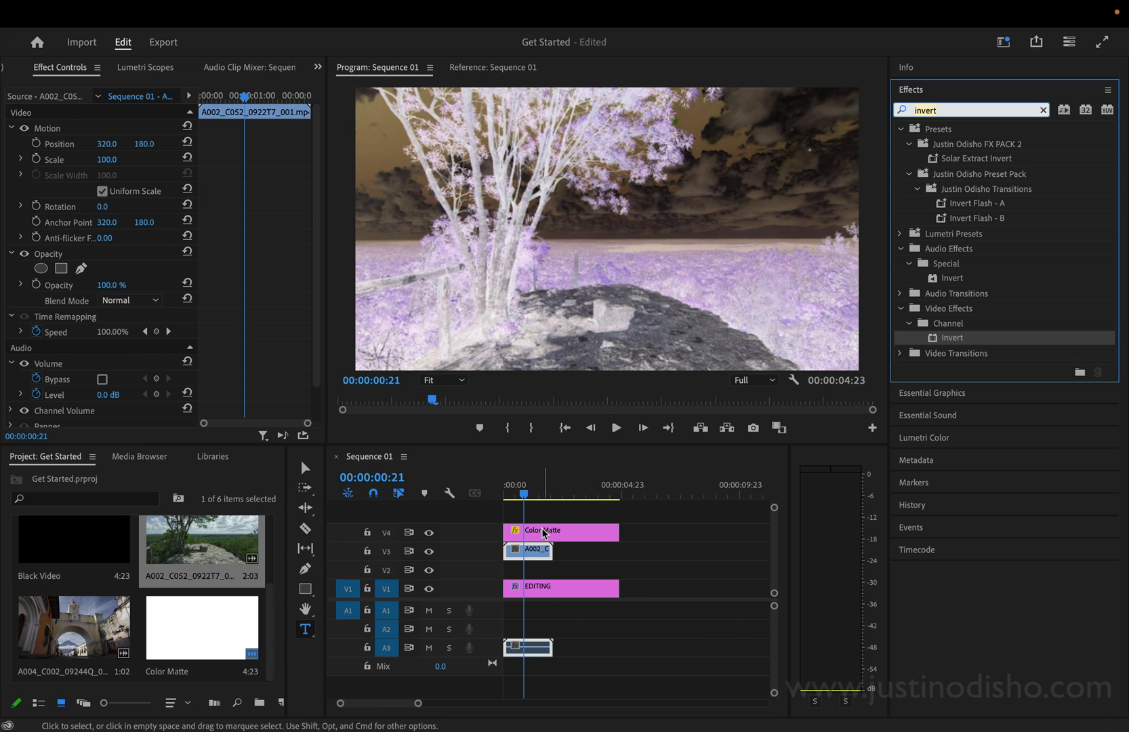
left_click(429, 533)
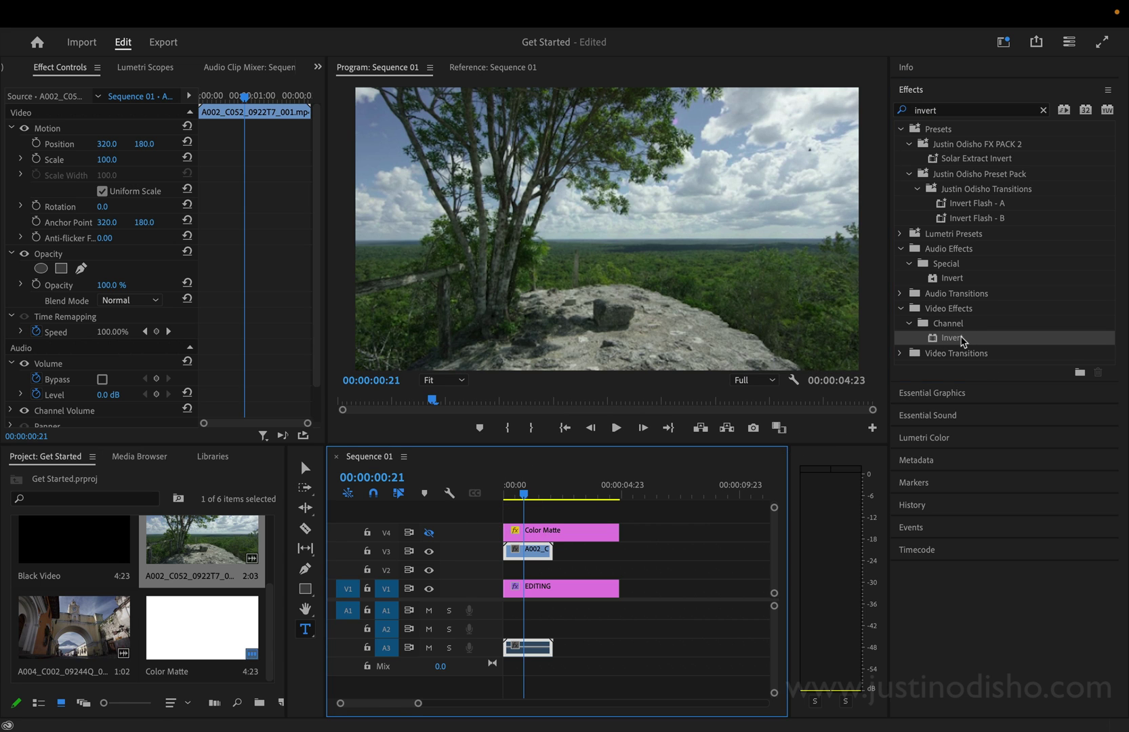
left_click_drag(962, 340, 541, 558)
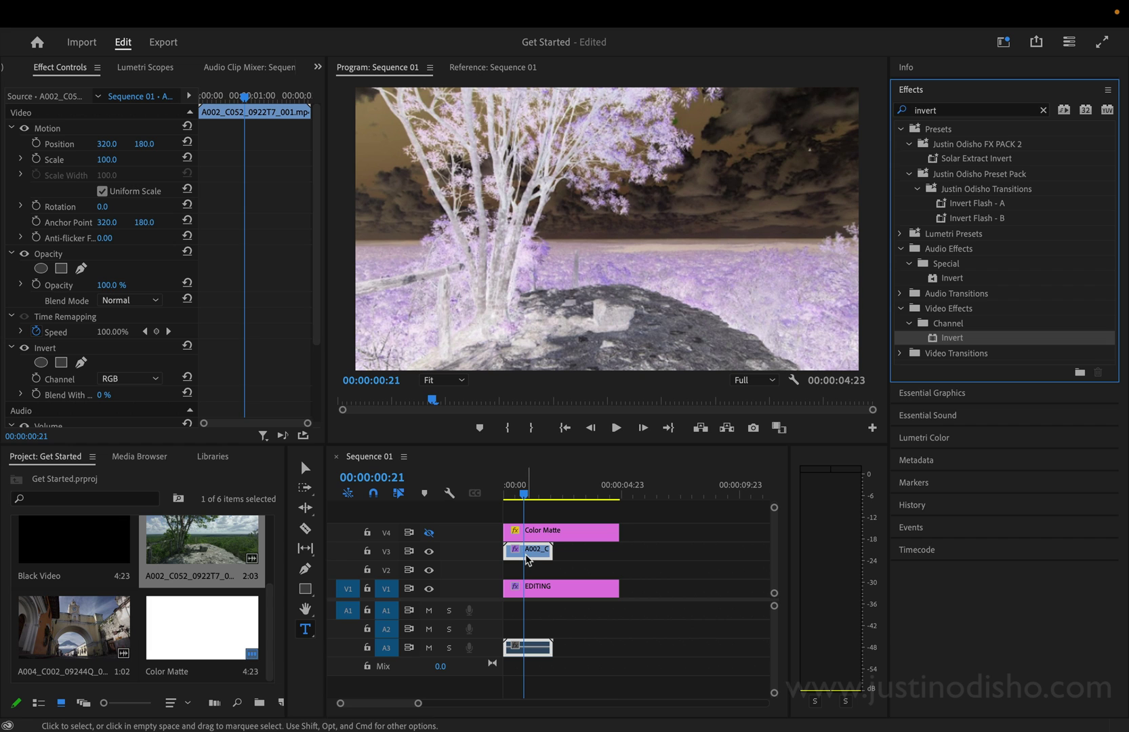
left_click(126, 378)
left_click(142, 409)
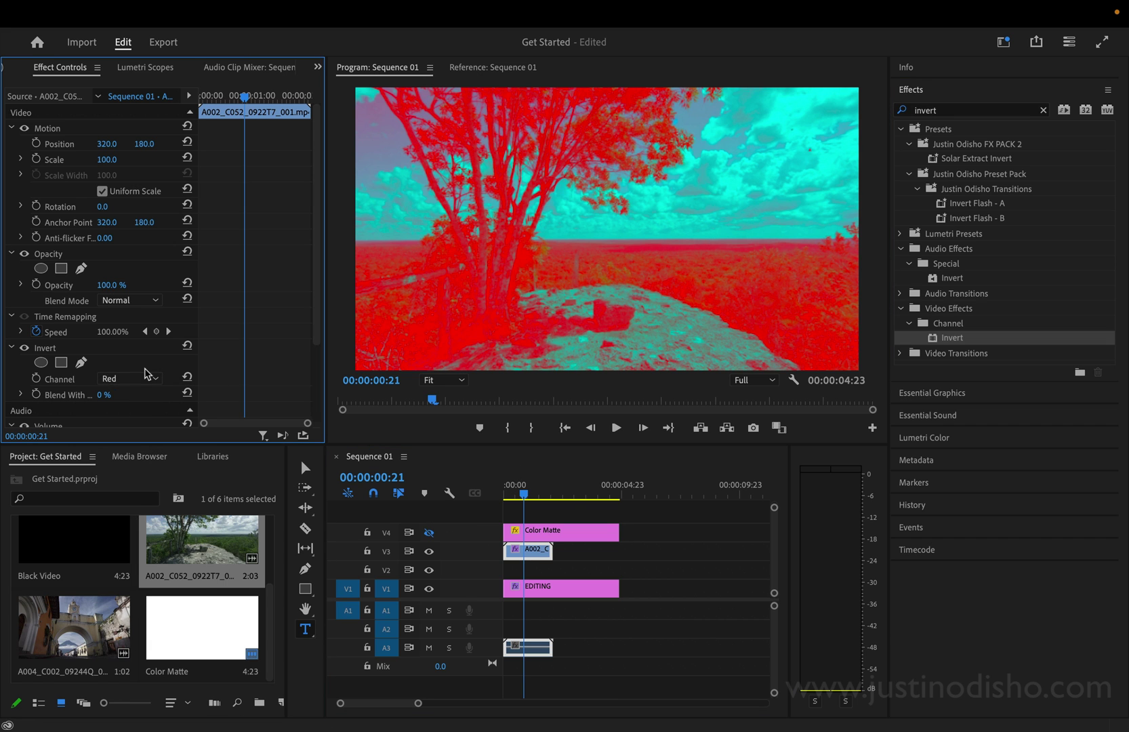
left_click(144, 377)
left_click(143, 463)
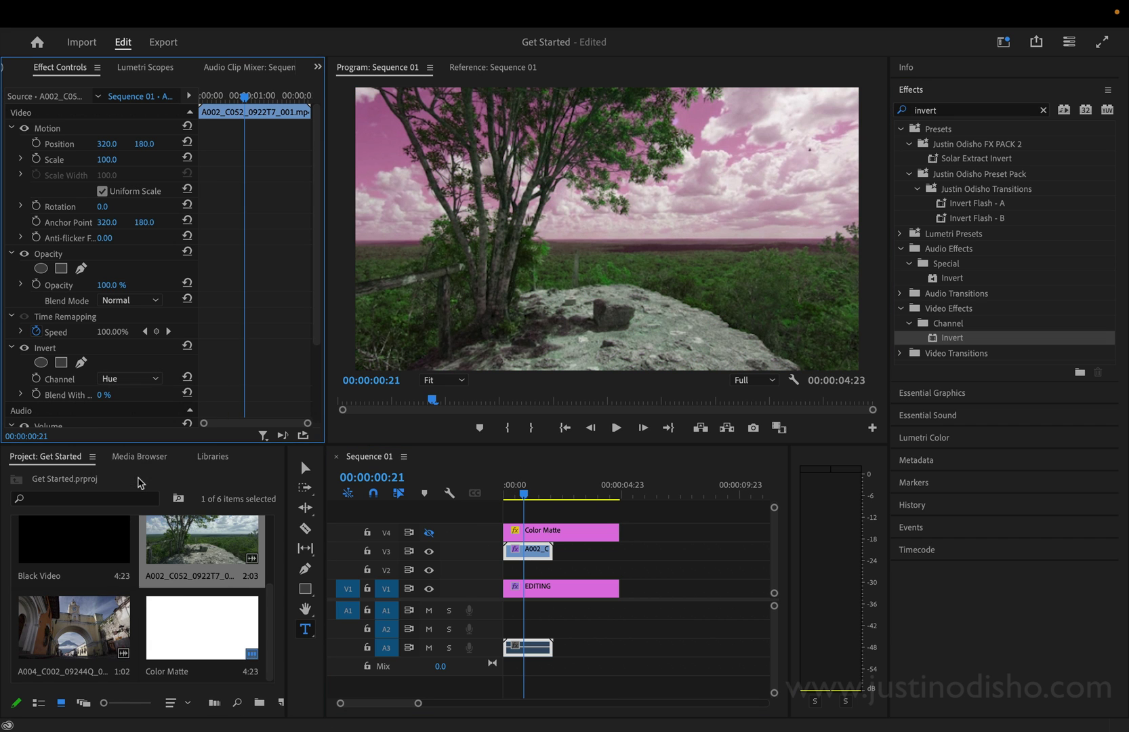
left_click(145, 381)
left_click(148, 439)
left_click(145, 378)
left_click(145, 438)
left_click(56, 349)
key("BackSpace")
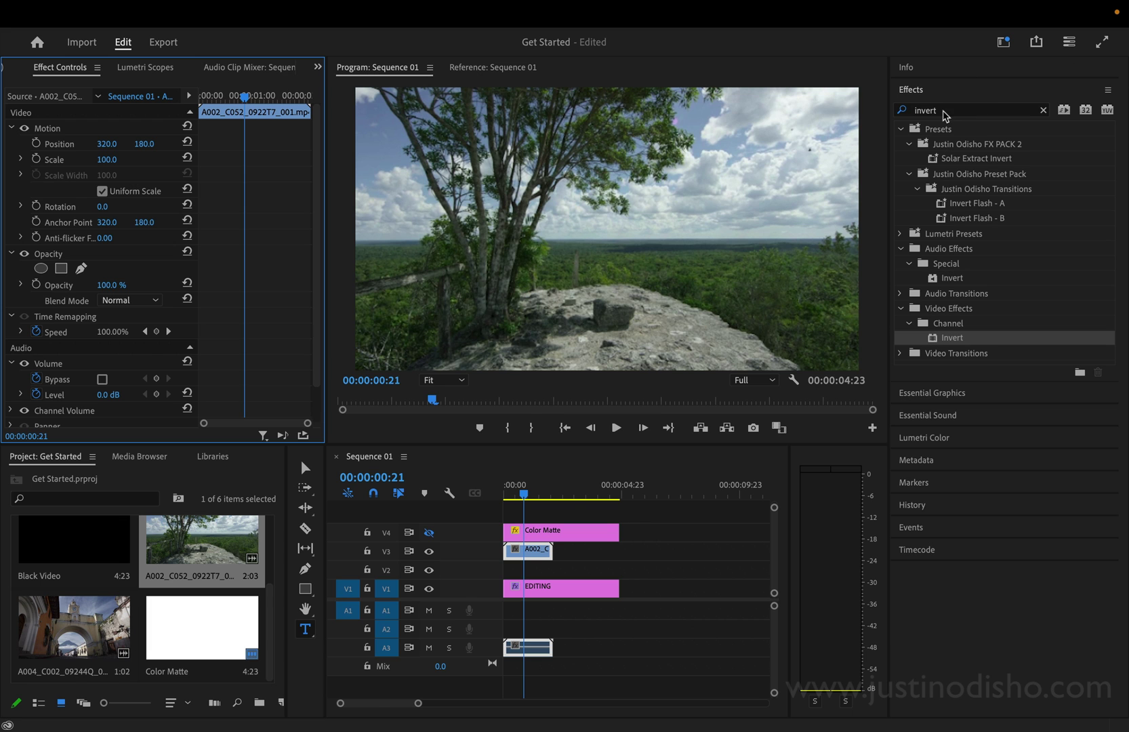
Re-enable the Color Matte track and apply the Black & White effect to the tree footage.
key("ctrl+z")
left_click(966, 113)
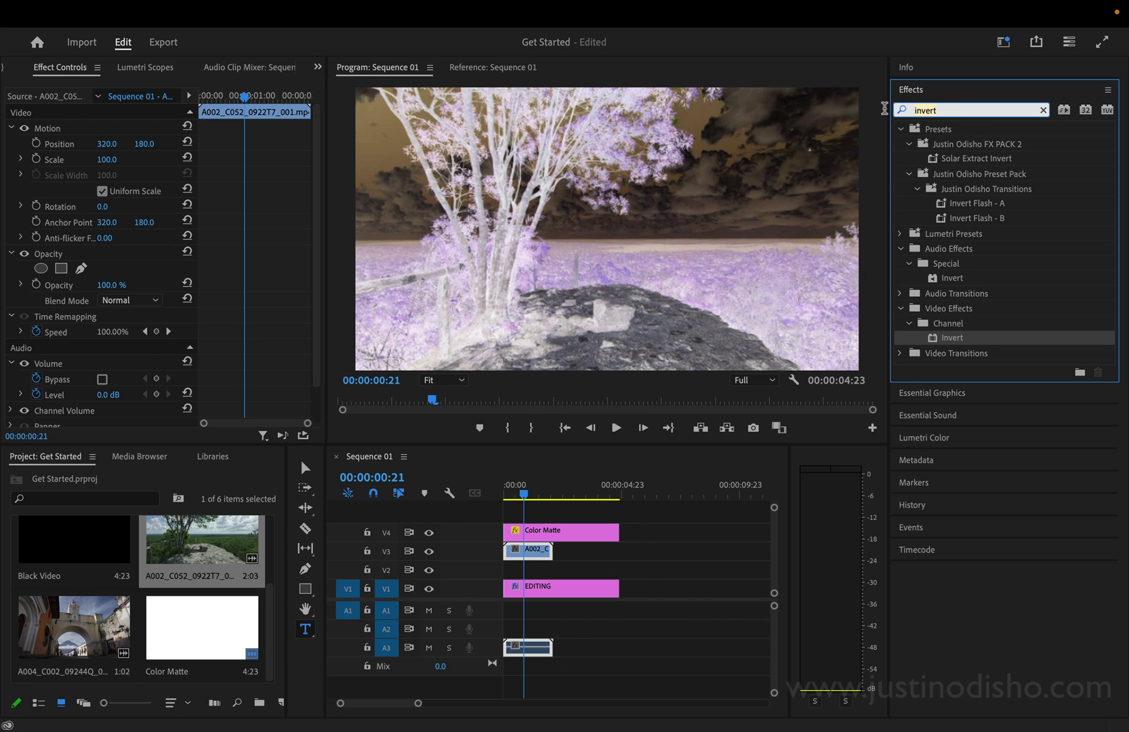
type("black white")
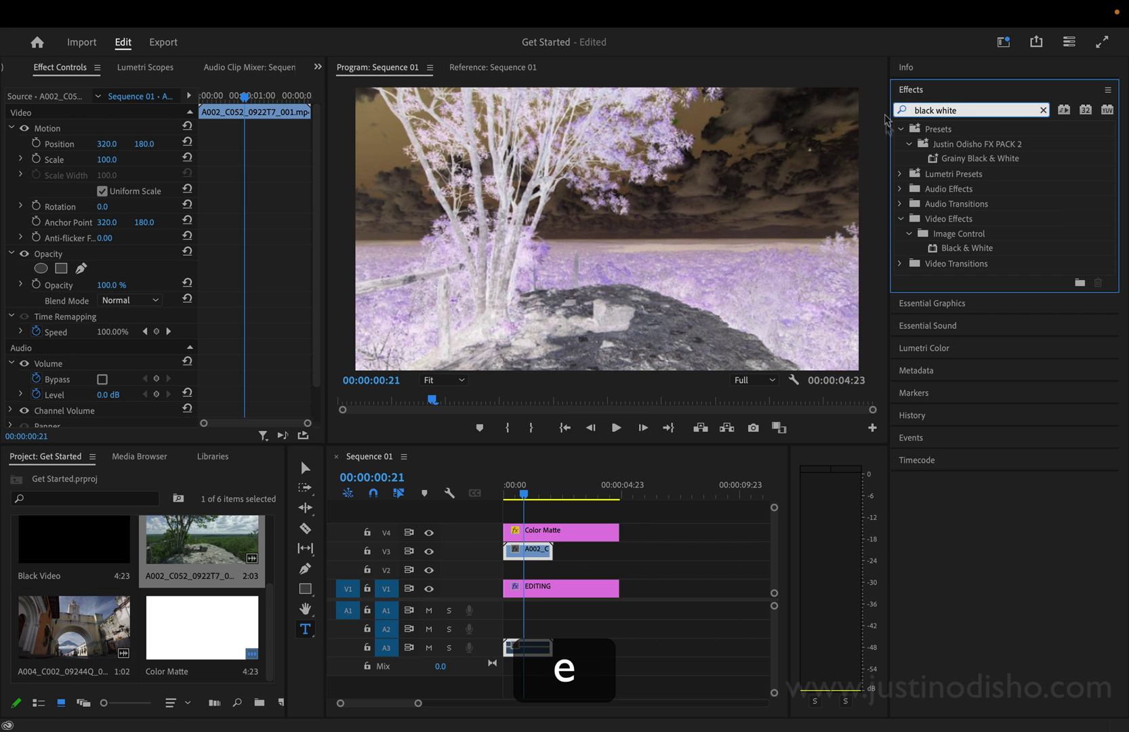
left_click_drag(970, 248, 532, 551)
Delete the tree footage clip, re-show the Color Matte track, and play from the start.
left_click(429, 533)
left_click(429, 534)
left_click(428, 534)
key("BackSpace")
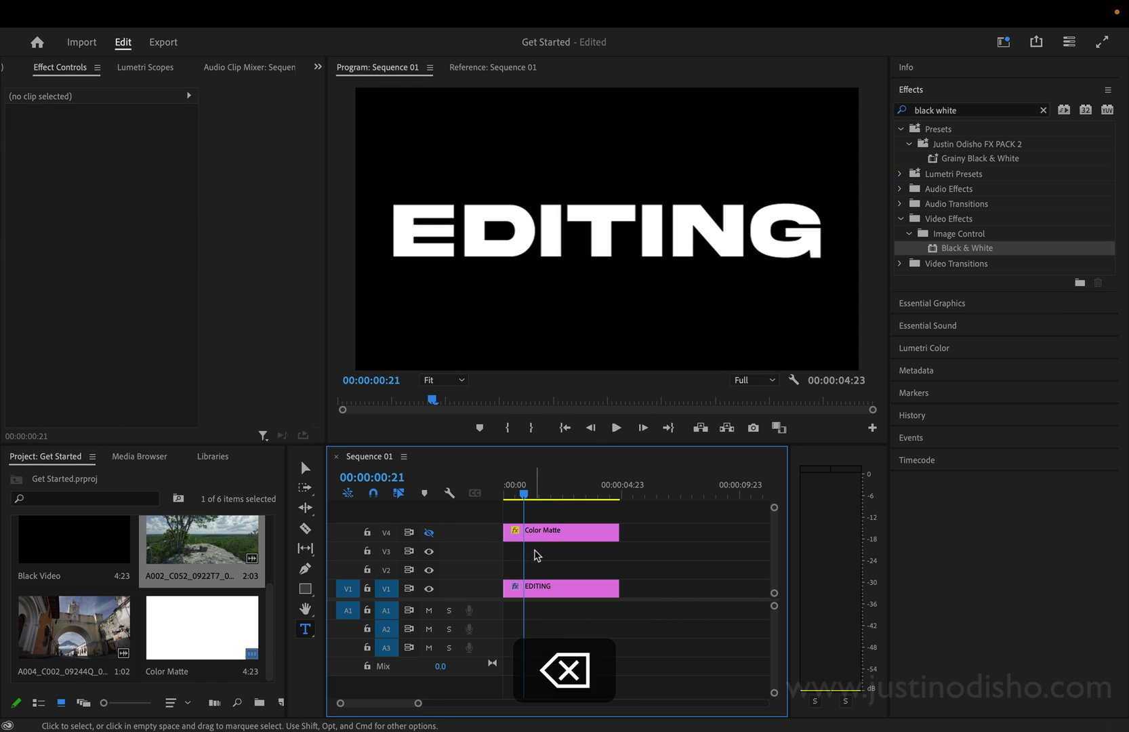
left_click(429, 533)
left_click_drag(524, 493, 449, 492)
key("space")
key("space")
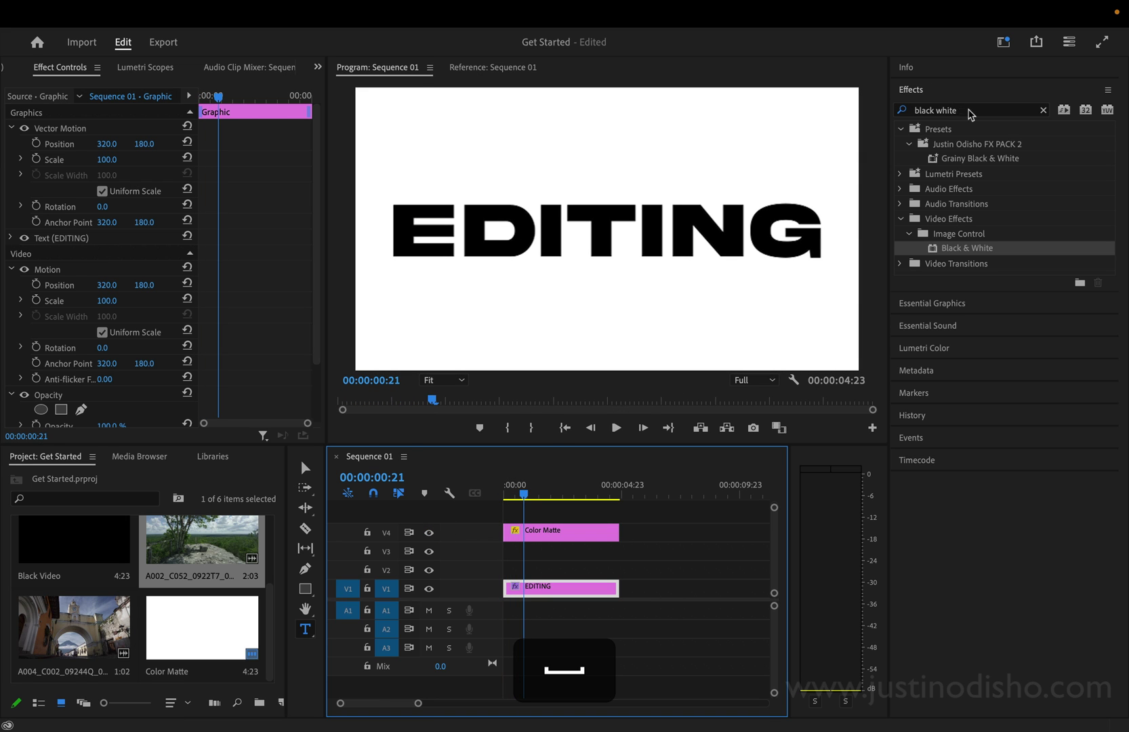
Search the Effects panel for 'linear'.
left_click(968, 111)
key("super+a")
type("linear")
Apply Linear Wipe to Color Matte, scrub its completion, then reset to 0% and 90° angle.
left_click(976, 216)
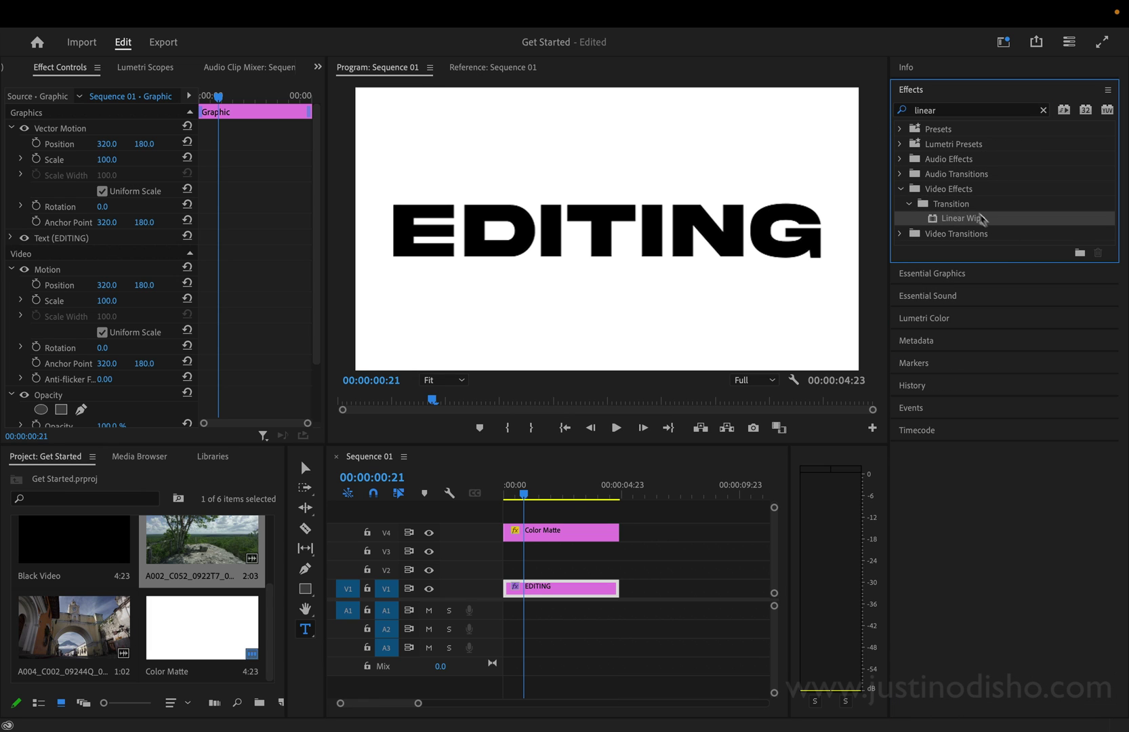
left_click_drag(976, 218, 528, 537)
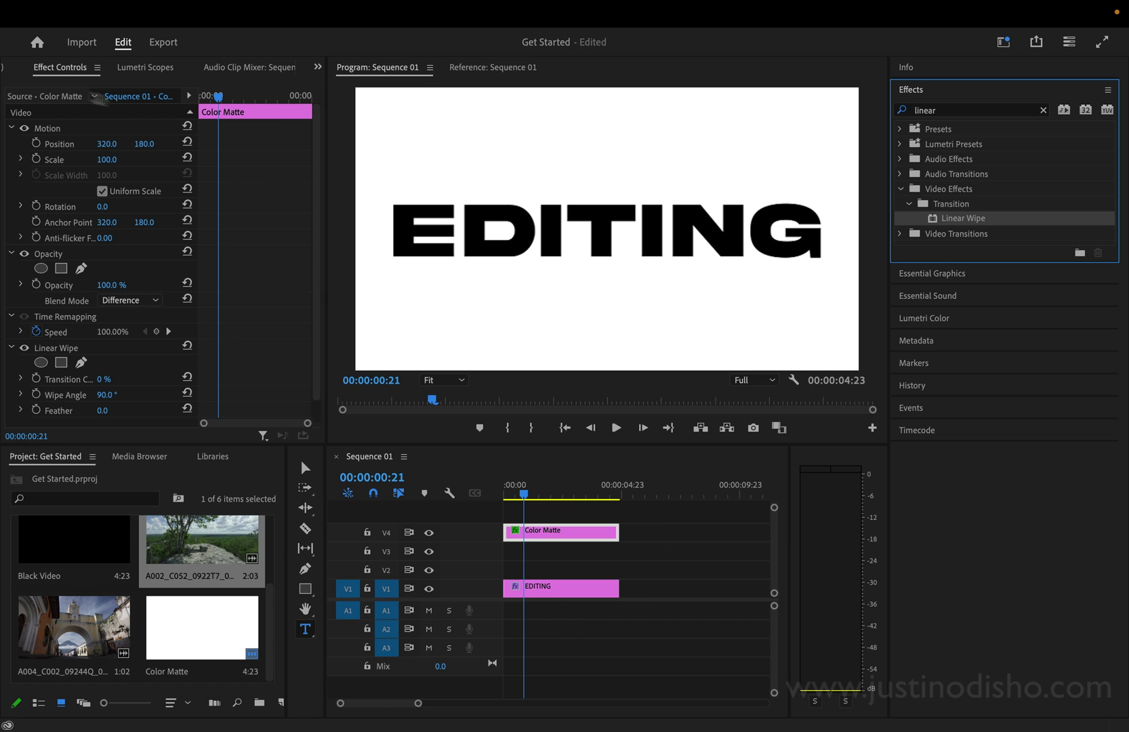
left_click(60, 72)
scroll(317, 194, "down", 1)
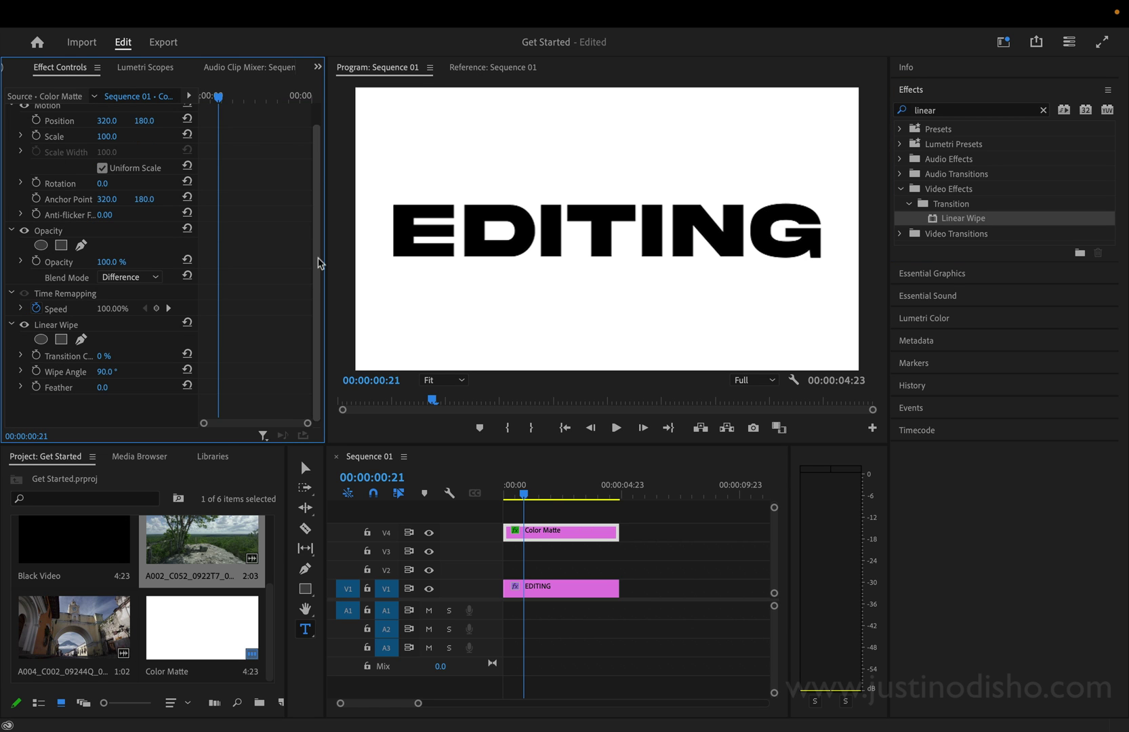
left_click(67, 325)
left_click(69, 358)
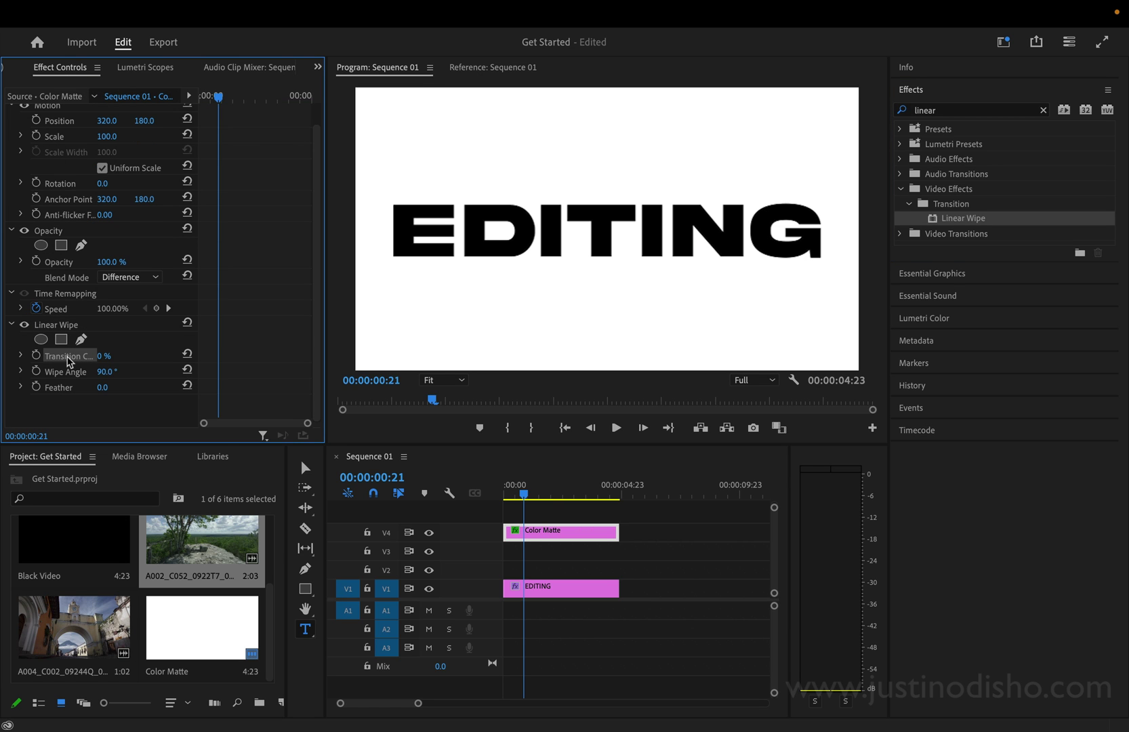
mouse_move(101, 356)
left_mouse_down()
mouse_move(154, 356)
mouse_move(103, 356)
mouse_move(144, 356)
mouse_move(107, 355)
mouse_move(132, 356)
mouse_move(138, 372)
mouse_move(205, 372)
mouse_move(13, 372)
mouse_move(318, 371)
mouse_move(113, 372)
left_mouse_up()
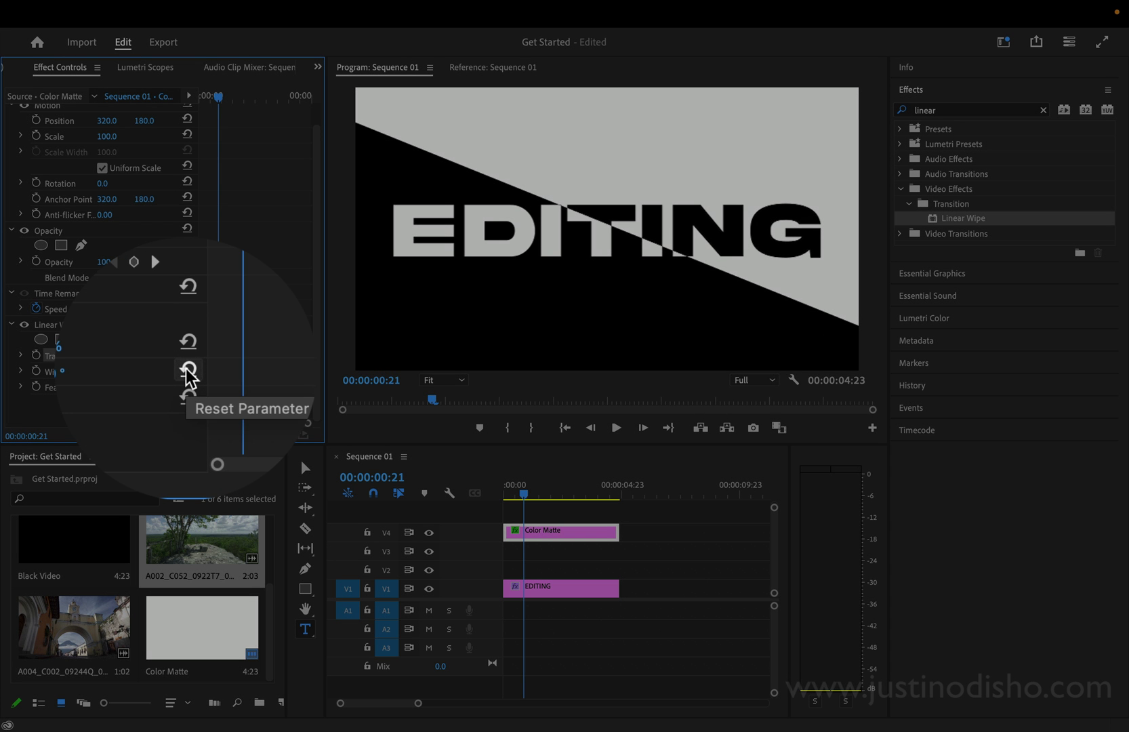
left_click(187, 370)
left_click(185, 355)
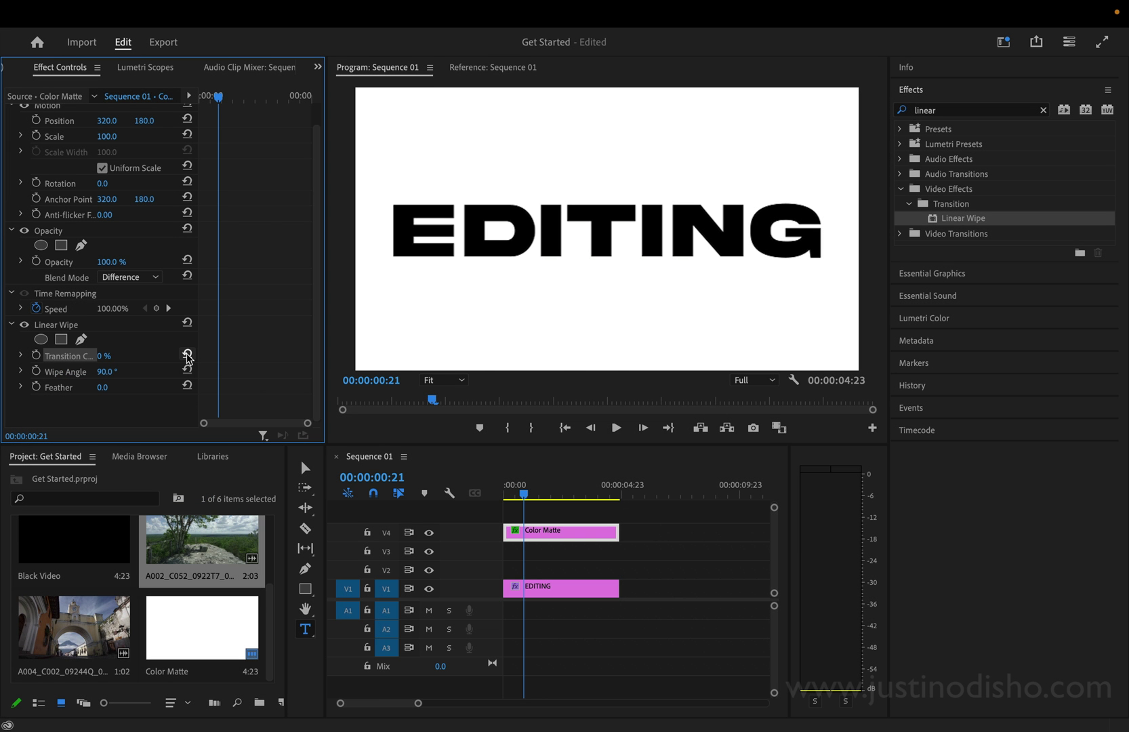
left_click_drag(523, 494, 439, 495)
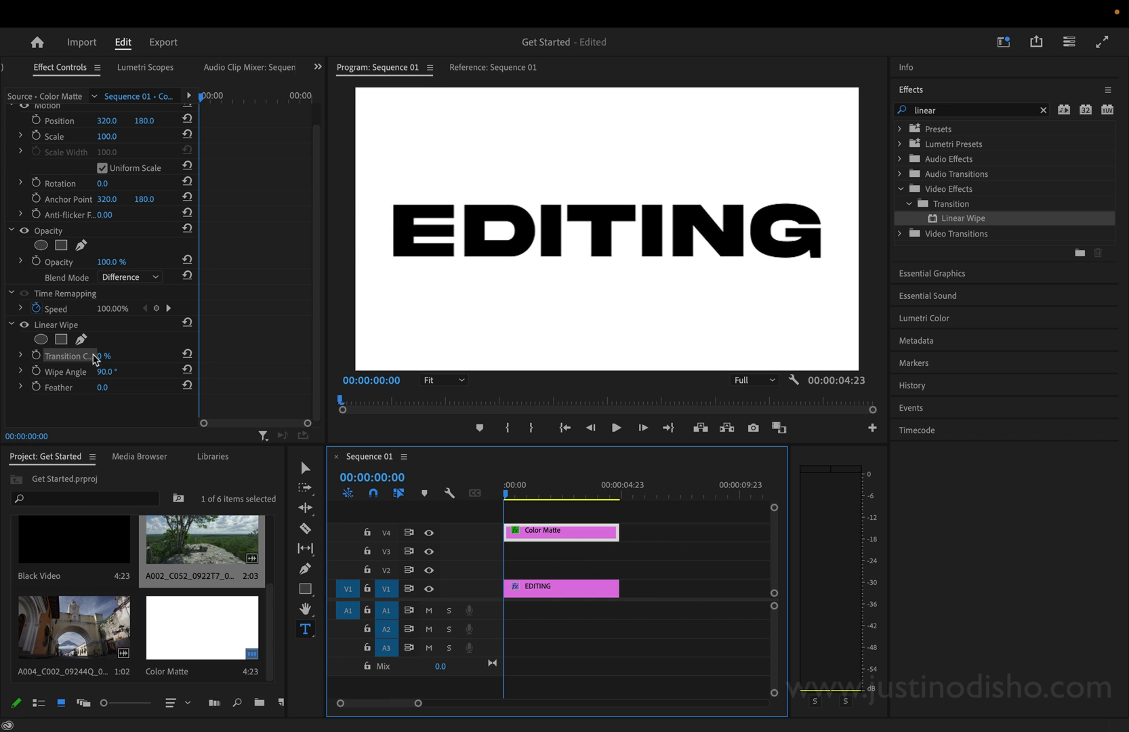
Keyframe Transition Completion at 0% at the start and 100% near 2 seconds, then preview.
left_click(36, 355)
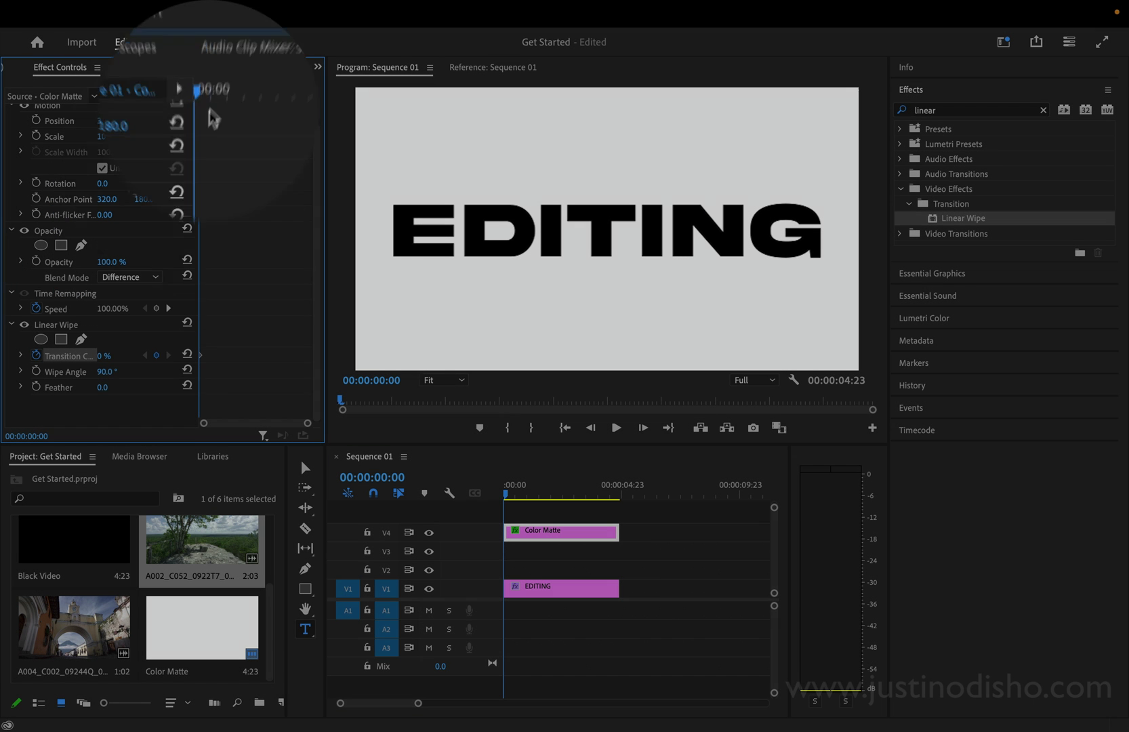
left_click_drag(214, 101, 246, 98)
left_click_drag(100, 362, 169, 363)
left_click_drag(247, 99, 2, 100)
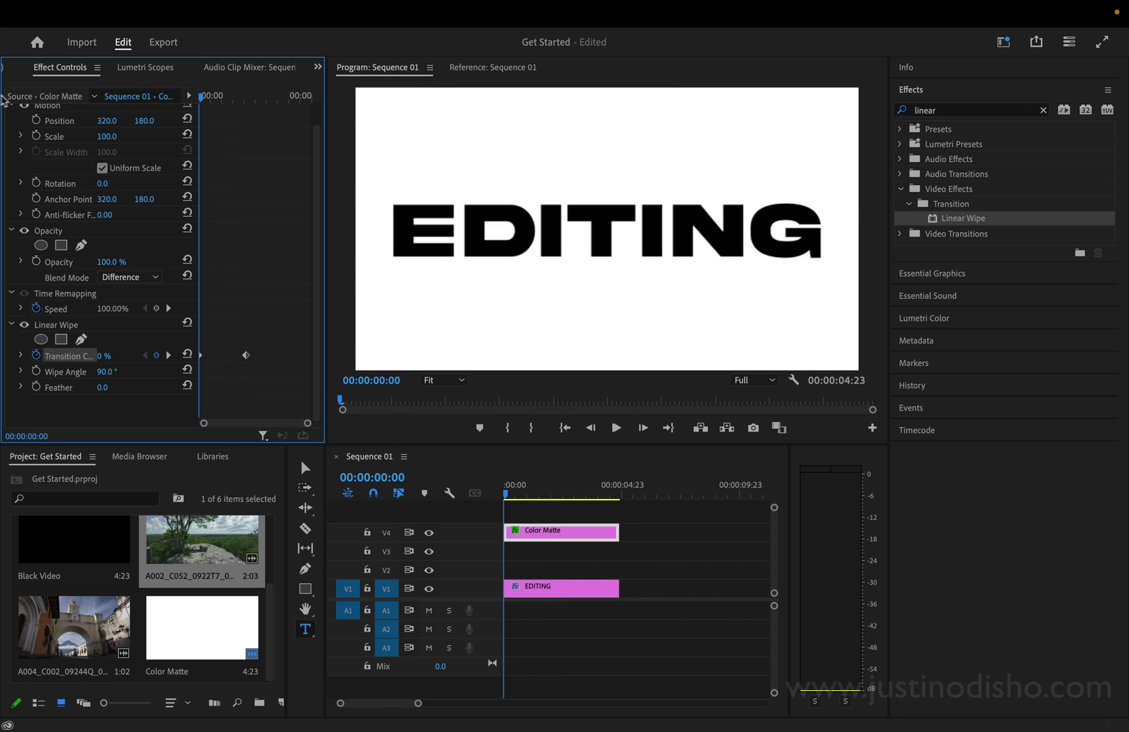
key("space")
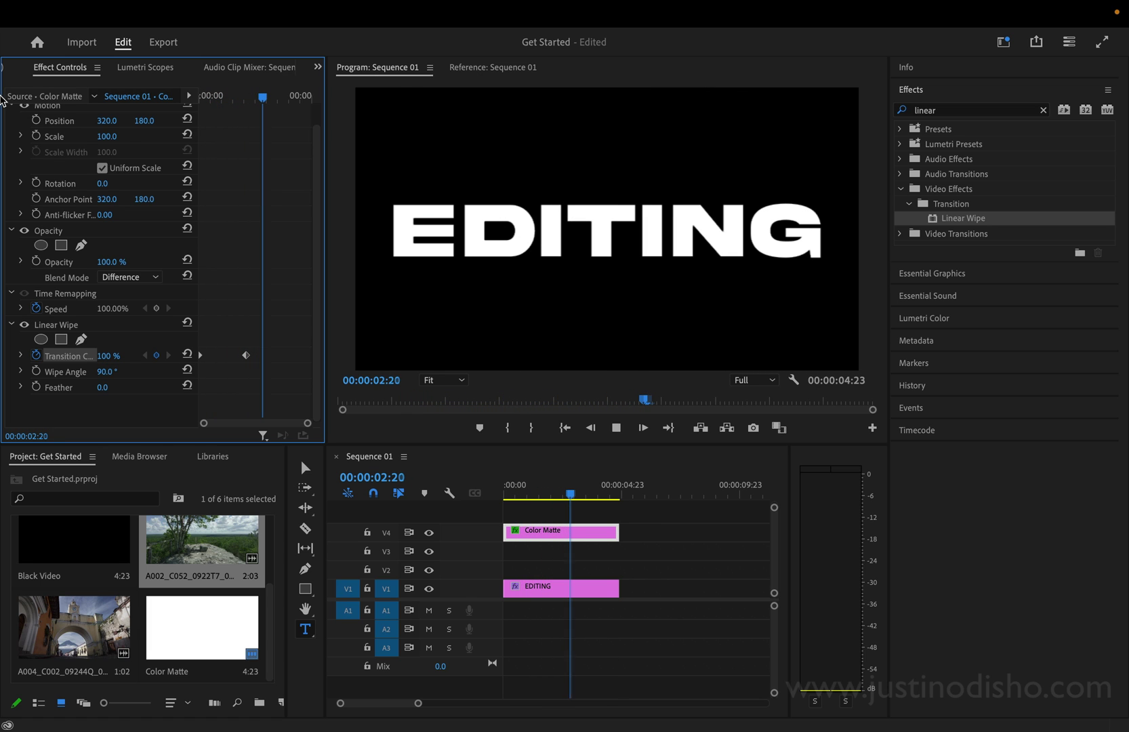
key("space")
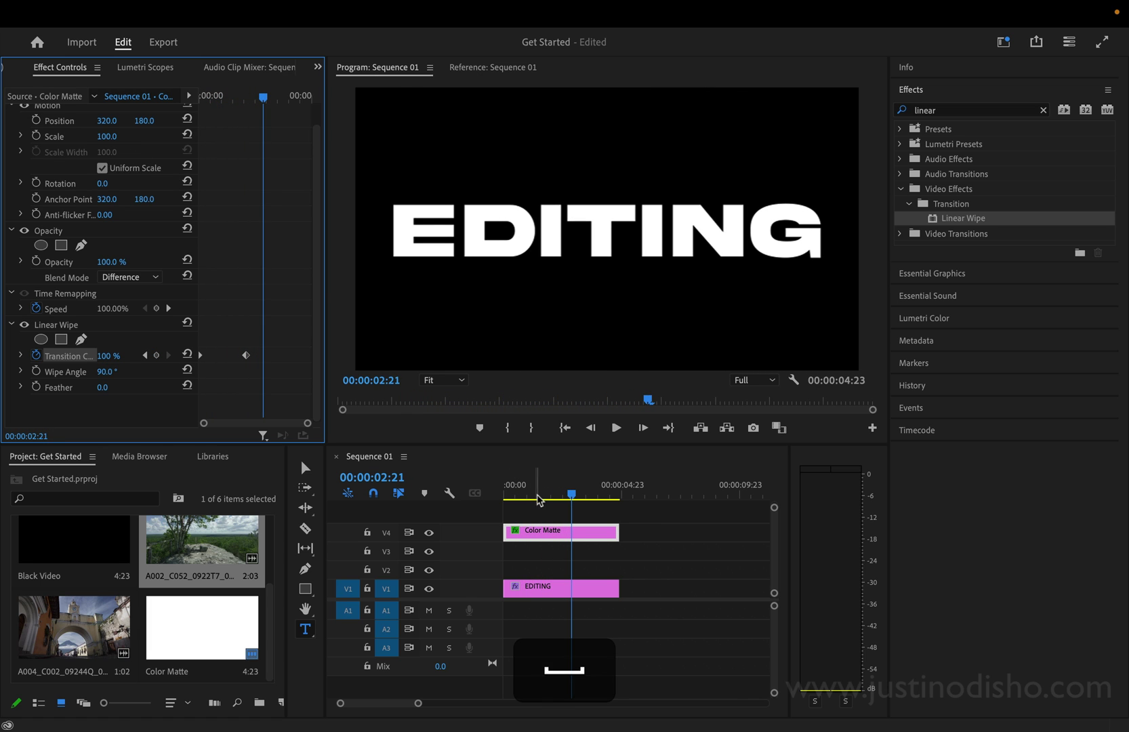
left_click_drag(543, 489, 449, 495)
left_click(21, 355)
left_click(21, 355)
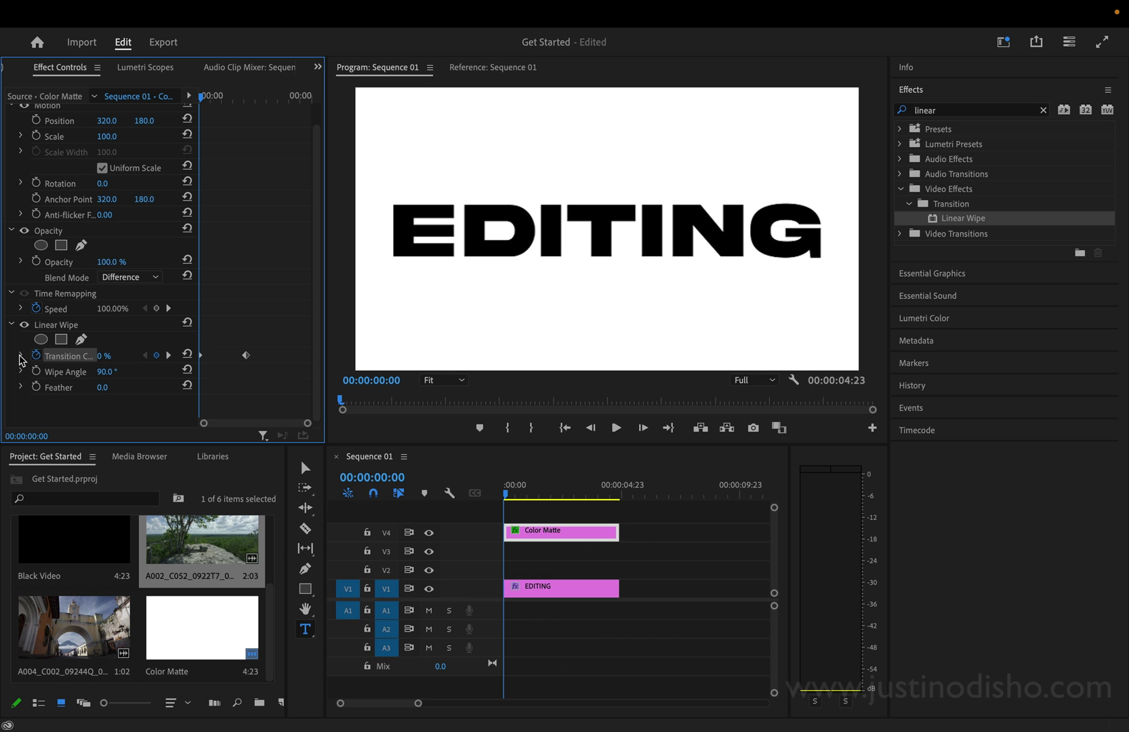
Drag the Transition Completion Bezier handles in the velocity graph to reshape acceleration, then preview.
left_click(21, 355)
left_click_drag(319, 306, 319, 384)
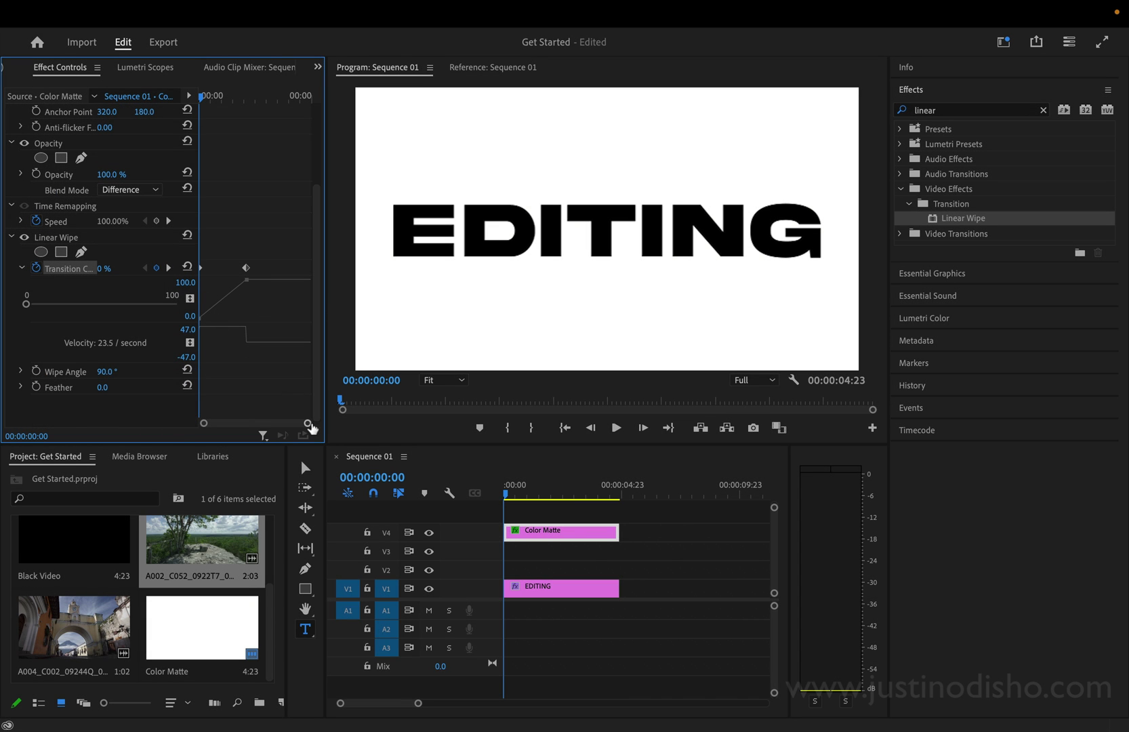
left_click_drag(308, 424, 291, 423)
left_click(201, 269)
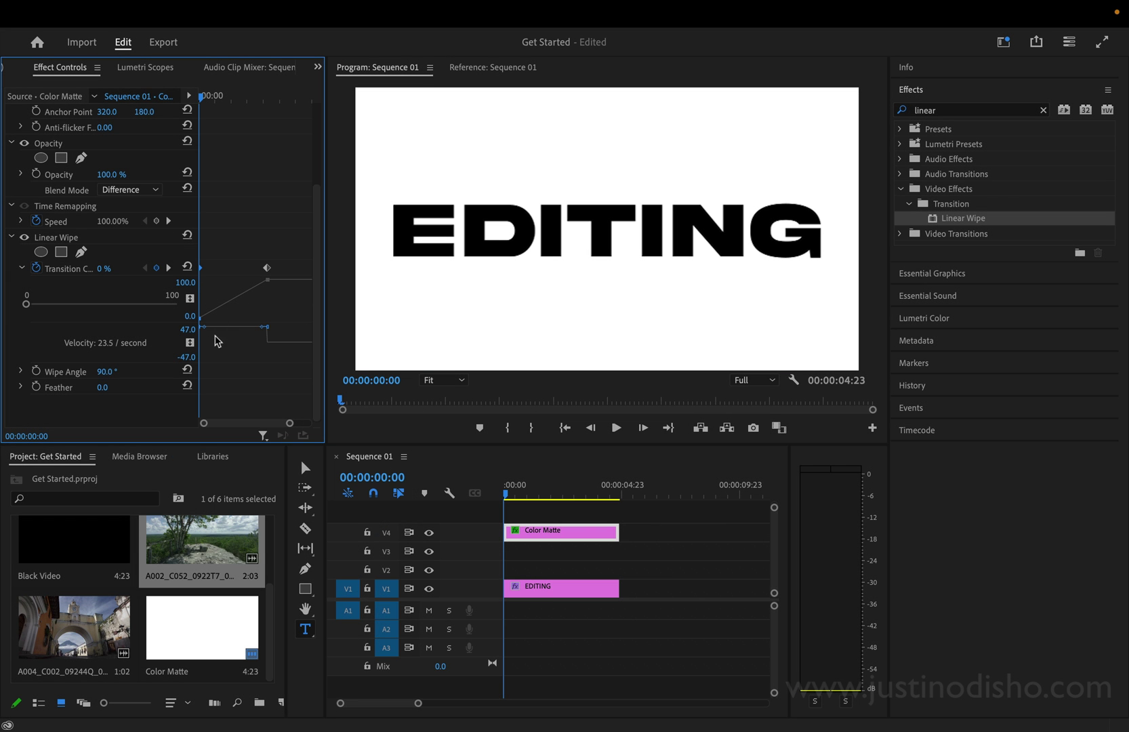
left_click(266, 268)
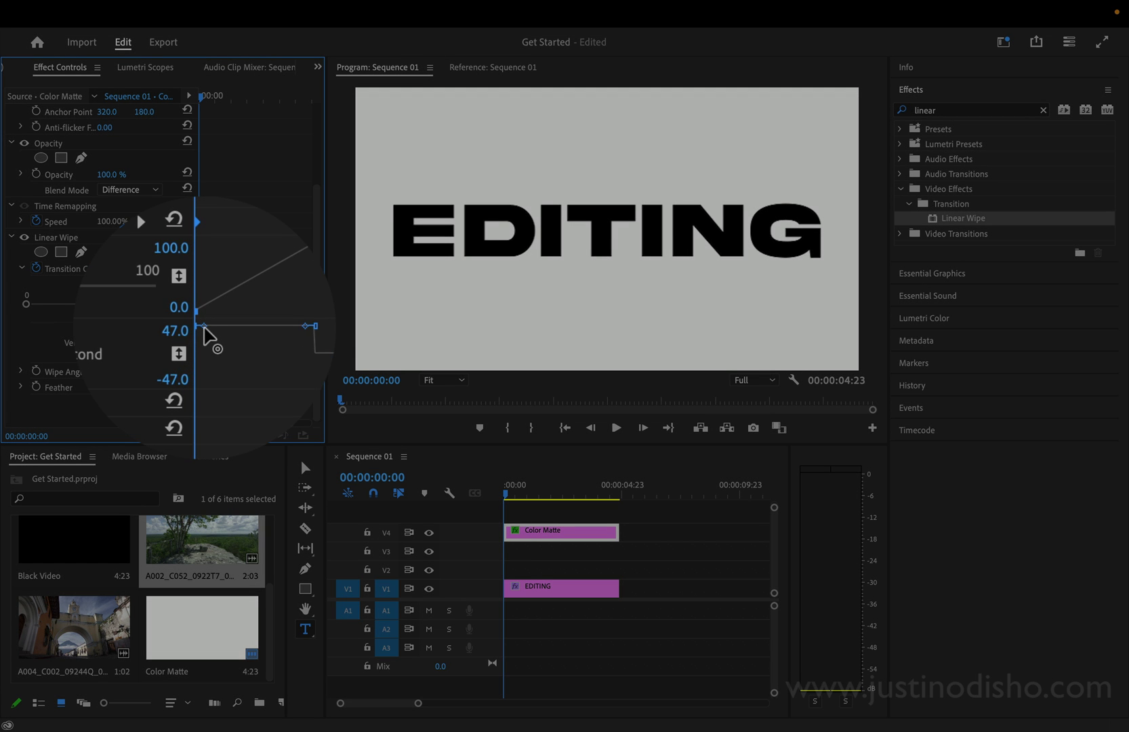
left_click_drag(203, 334, 230, 342)
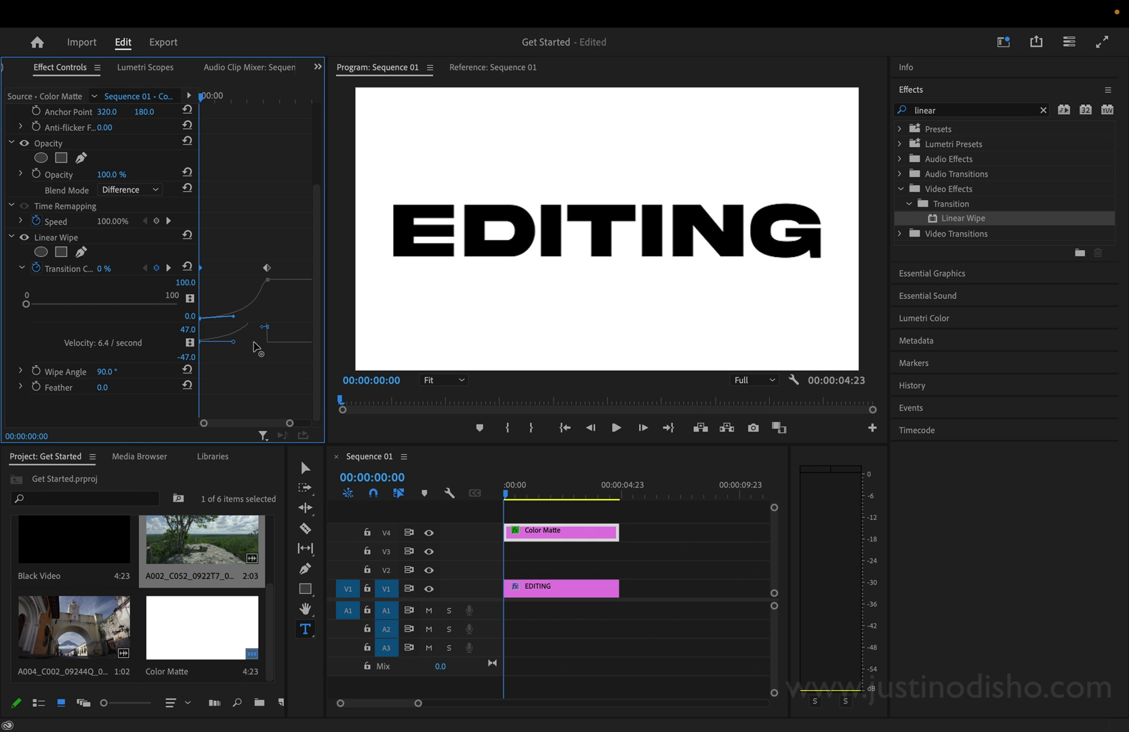
left_click_drag(253, 339, 220, 339)
key("space")
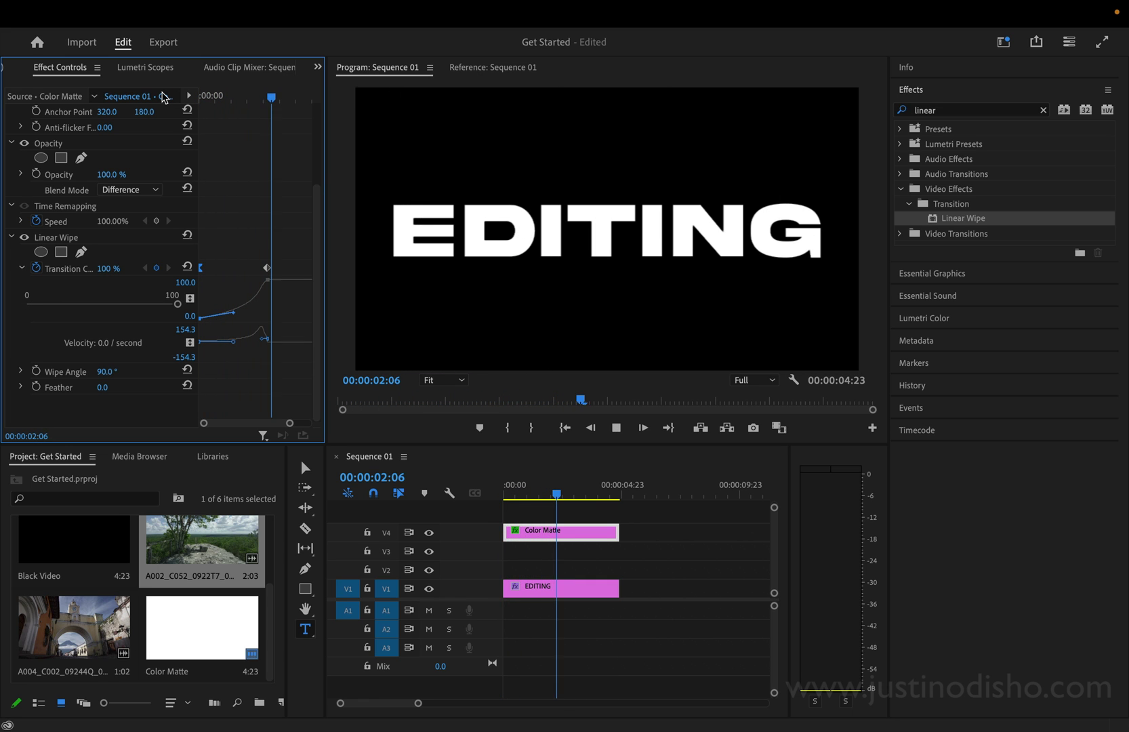
key("space")
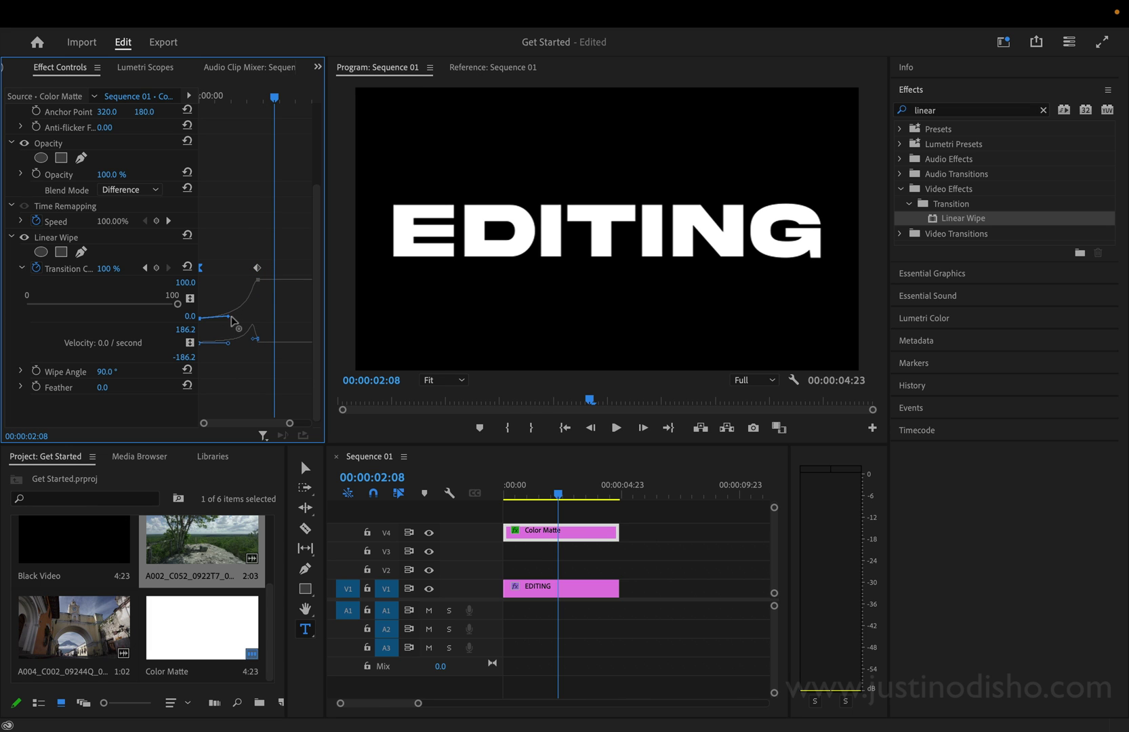
Apply easing to the starting wipe keyframe from its right-click menu and replay the wipe.
left_click_drag(263, 90, 112, 93)
key("space")
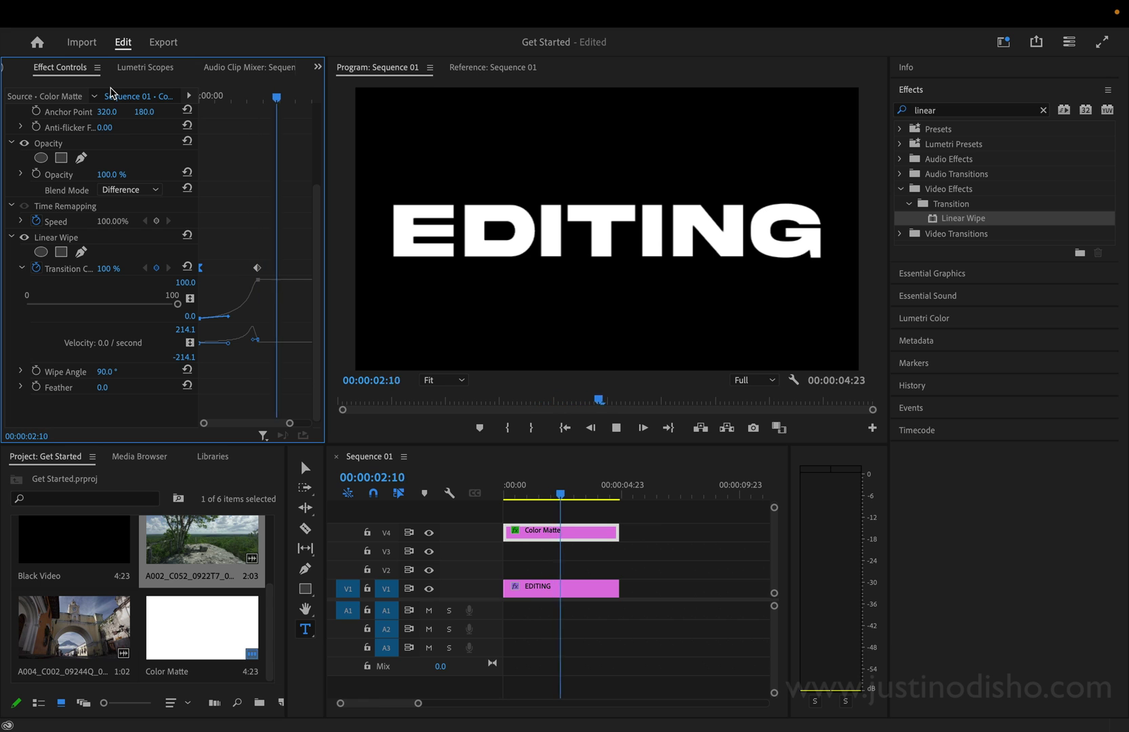
key("space")
left_click_drag(257, 89, 122, 98)
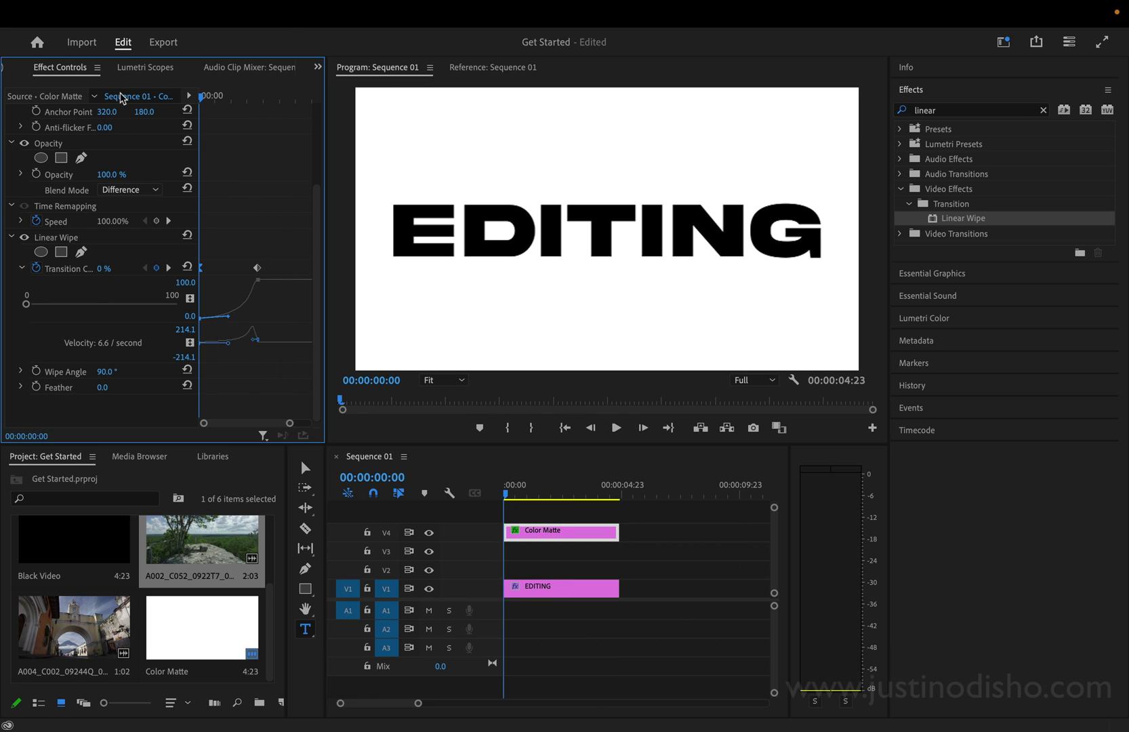
right_click(202, 270)
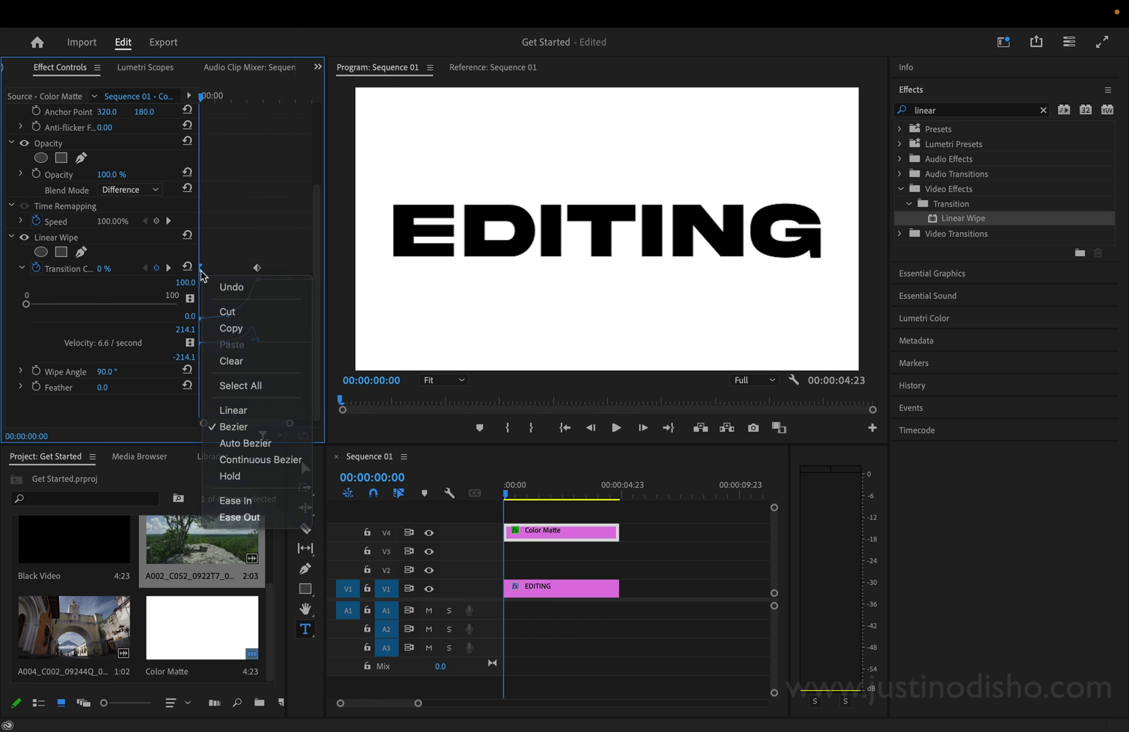
left_click(263, 501)
key("space")
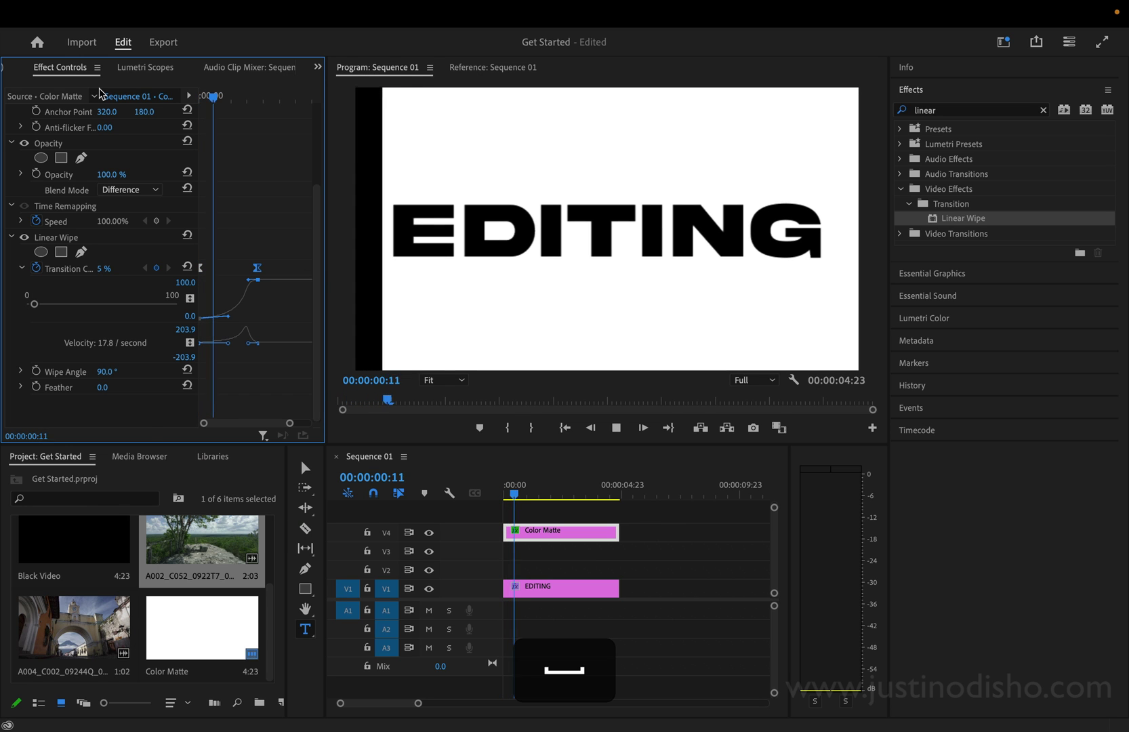
key("space")
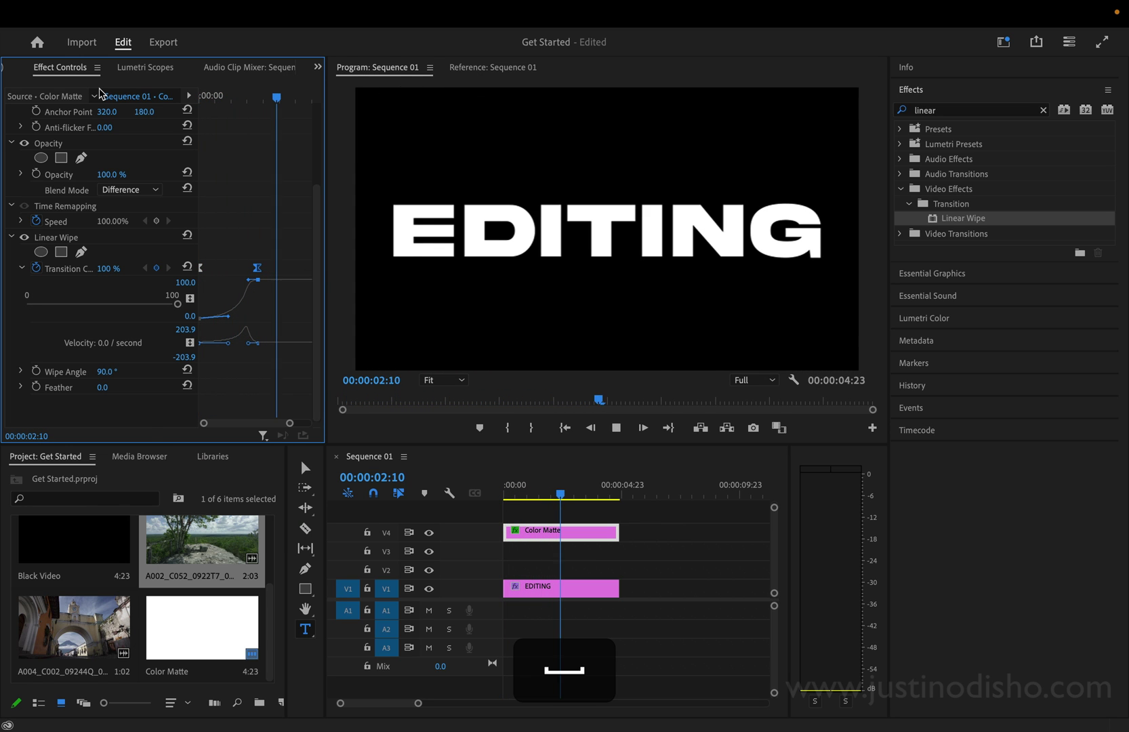
key("space")
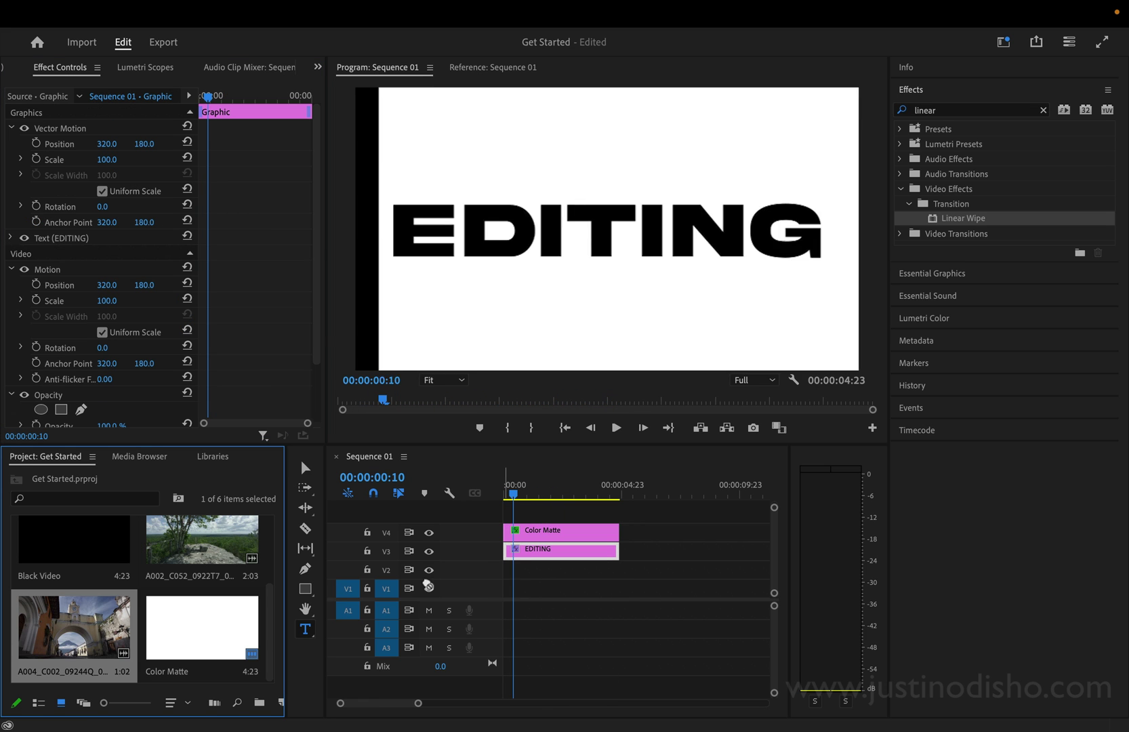
Place the A004 archway and A002 forest clips on V2 beneath EDITING and preview.
left_click_drag(74, 627, 515, 572)
left_click_drag(202, 540, 537, 571)
key("space")
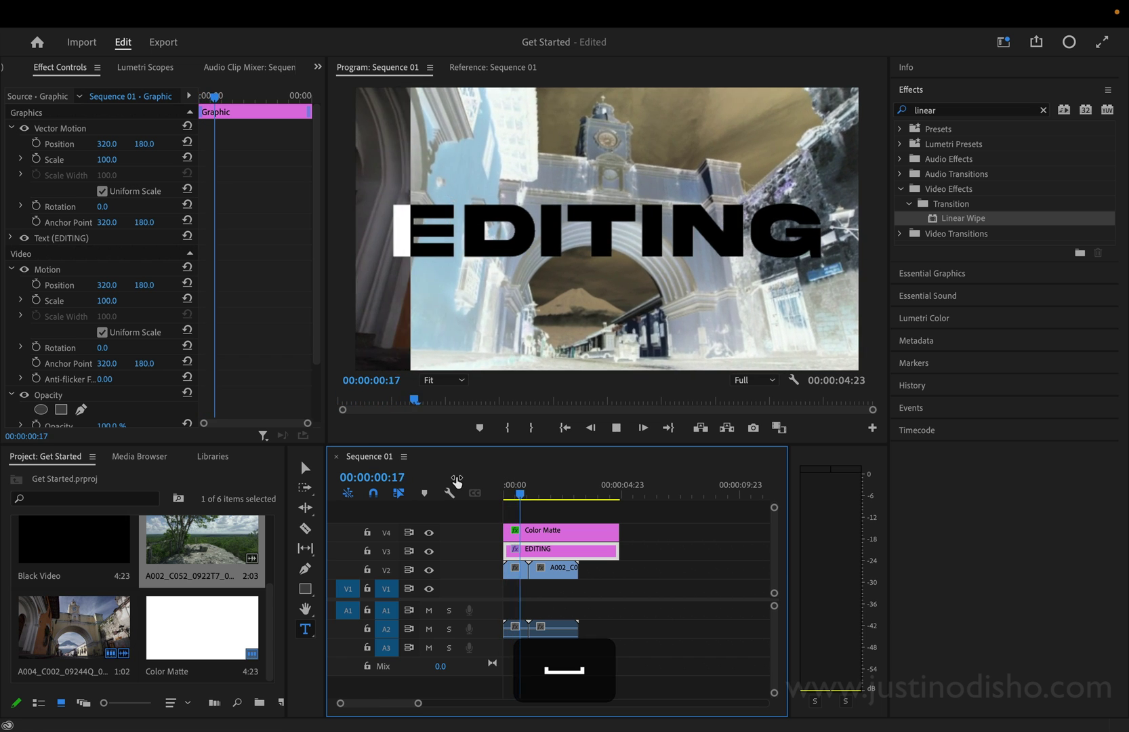
key("space")
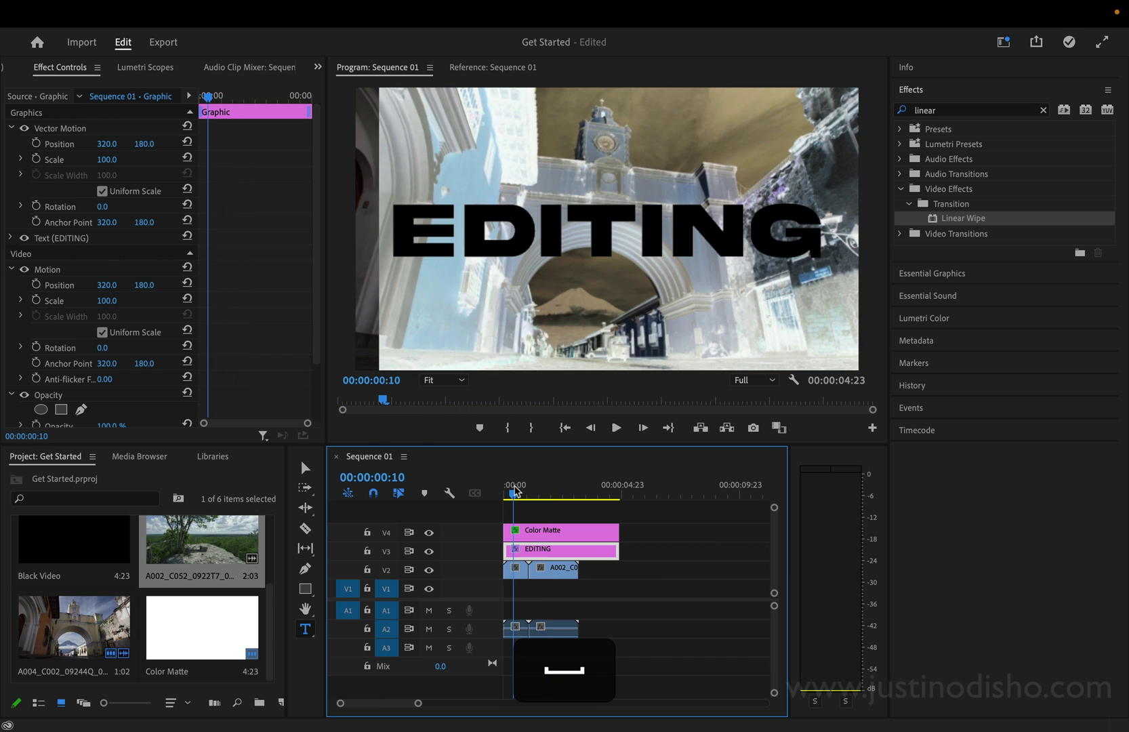
Set the Color Matte's Linear Wipe angle to 133° and play back the diagonal wipe.
scroll(157, 401, "down", 2)
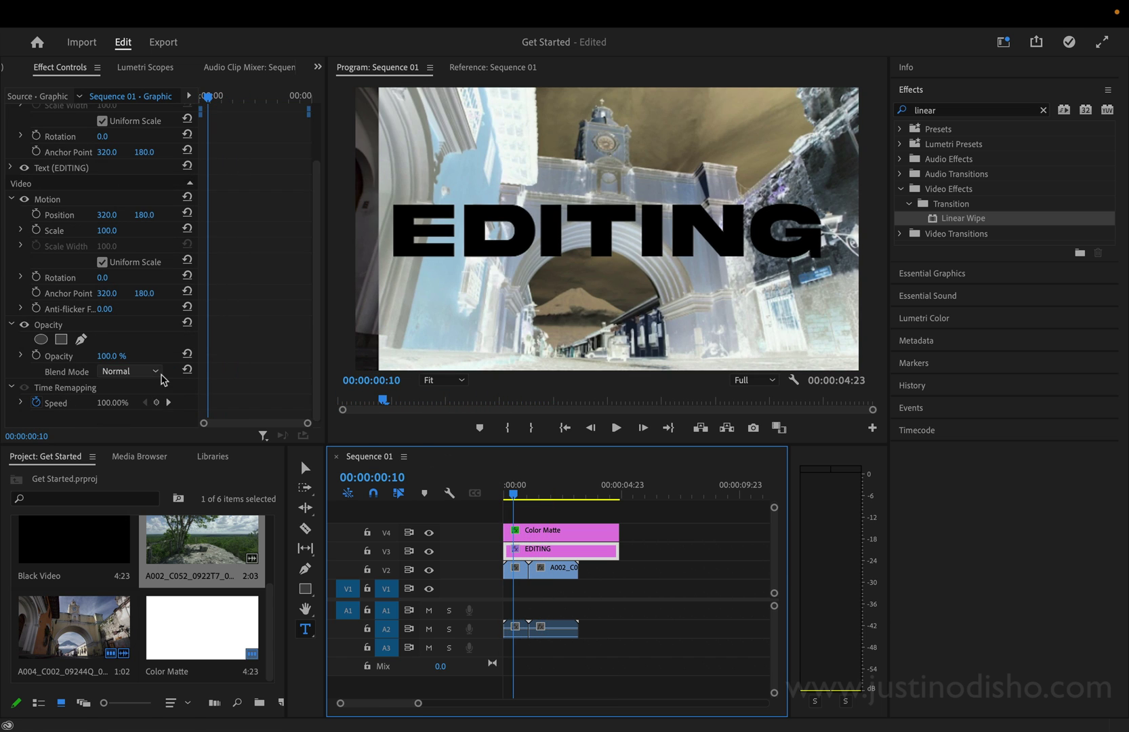
left_click(522, 533)
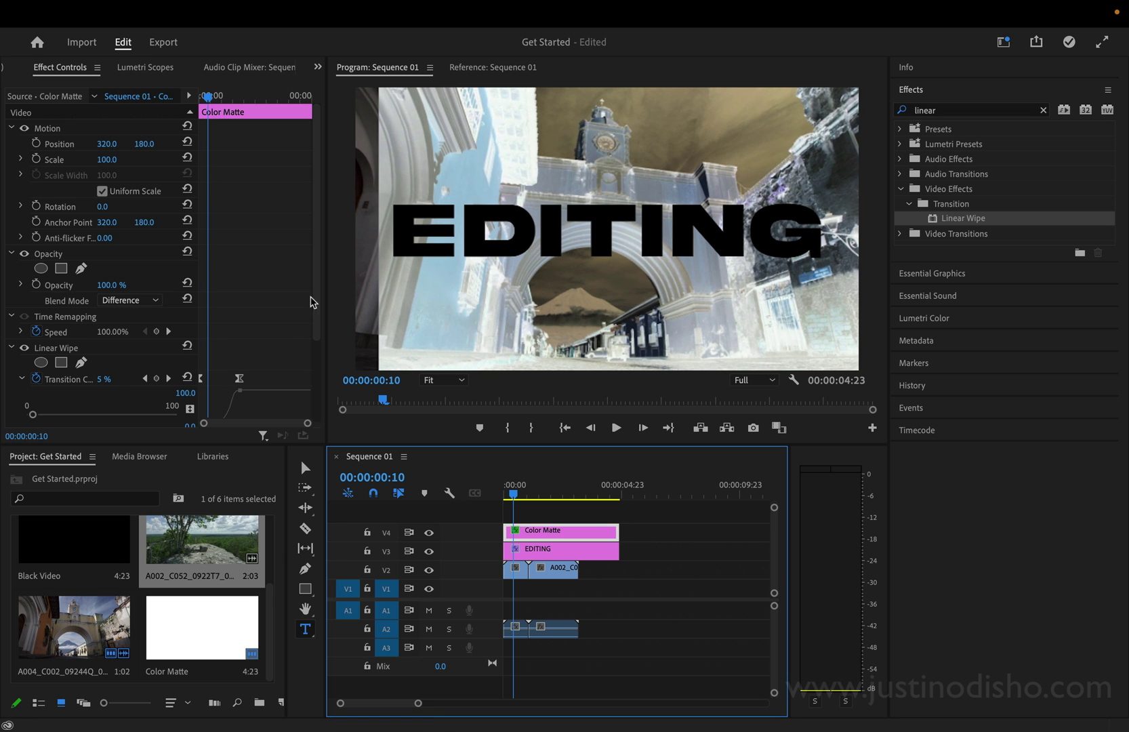
scroll(318, 301, "down", 3)
left_click_drag(105, 374, 183, 374)
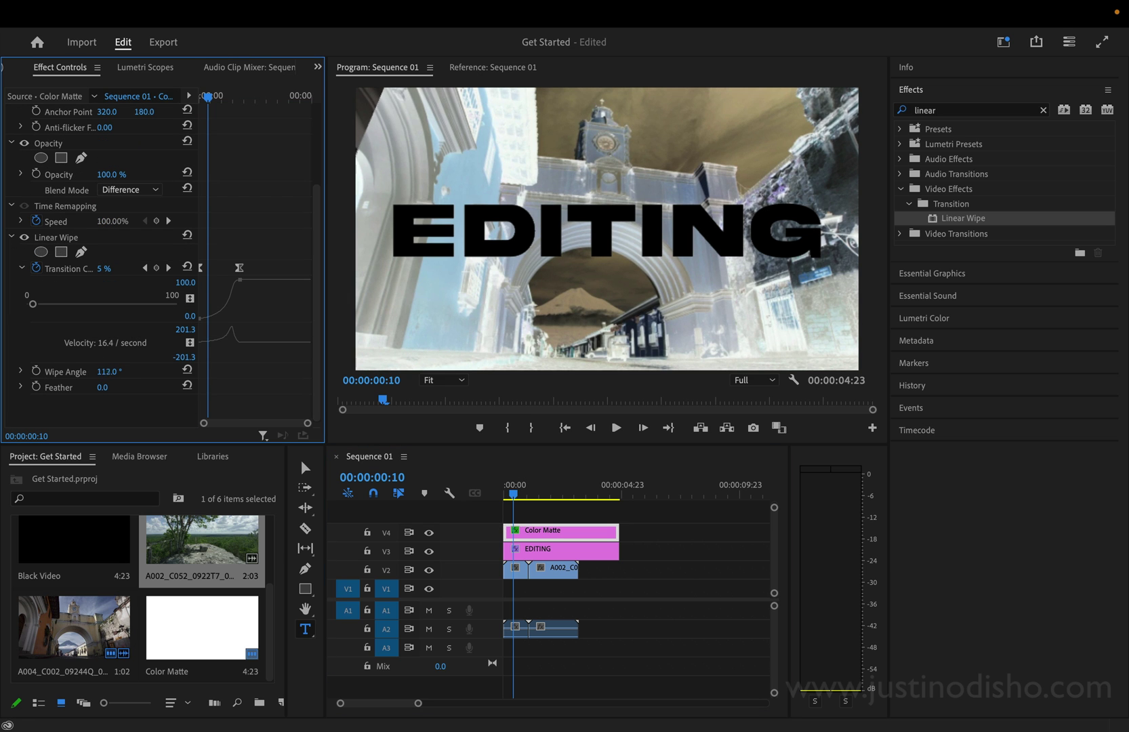
key("space")
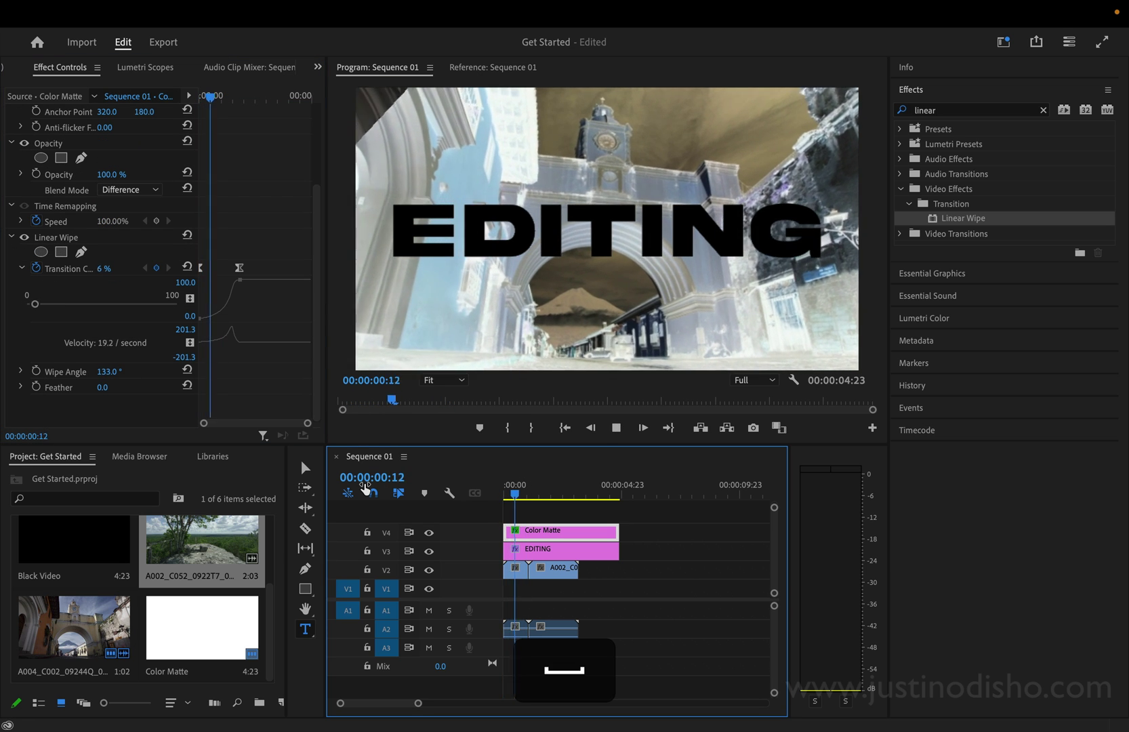
key("space")
Change the Color Matte's colour to blue (0008E5) in the Color Picker.
left_click(516, 572)
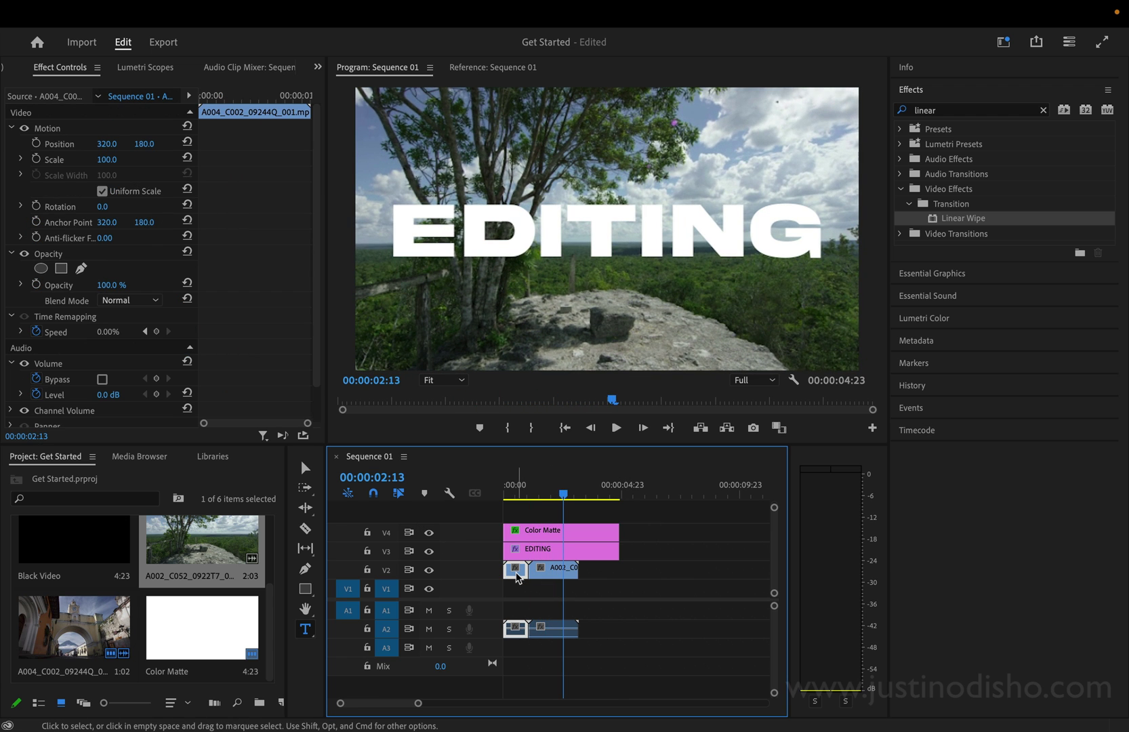
left_click(545, 533)
key("Home")
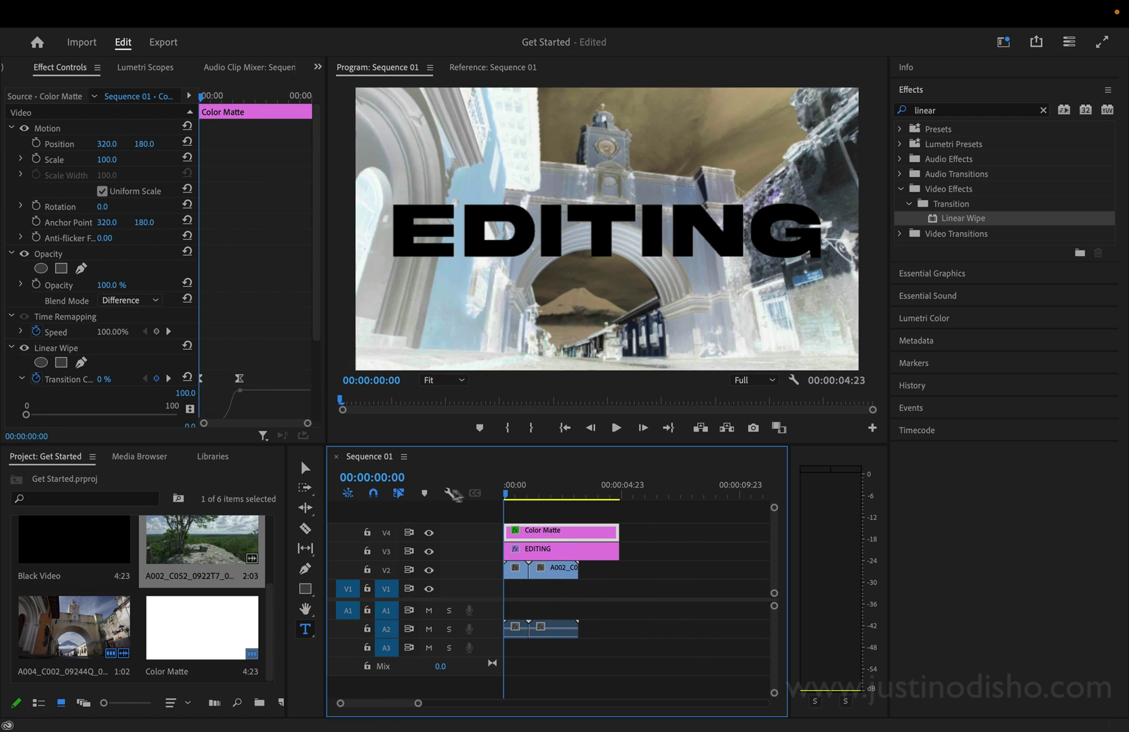
double_click(189, 628)
left_click_drag(551, 278, 773, 382)
left_click(745, 494)
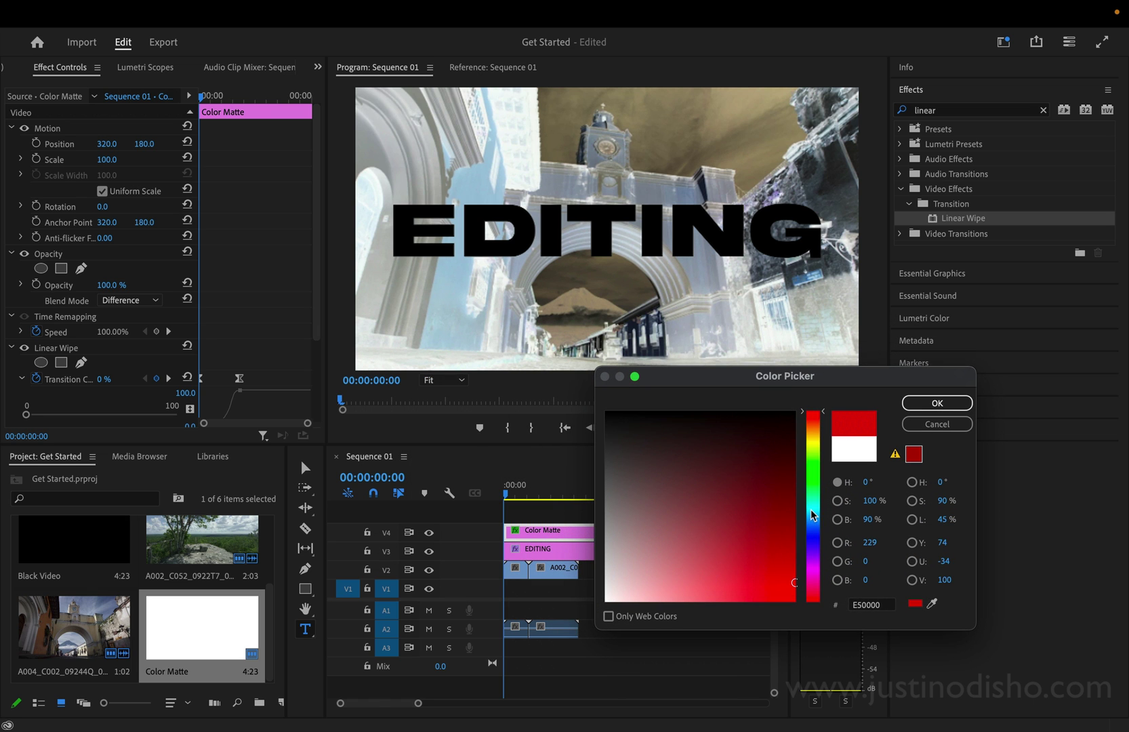
left_click_drag(813, 515, 820, 540)
left_click(938, 403)
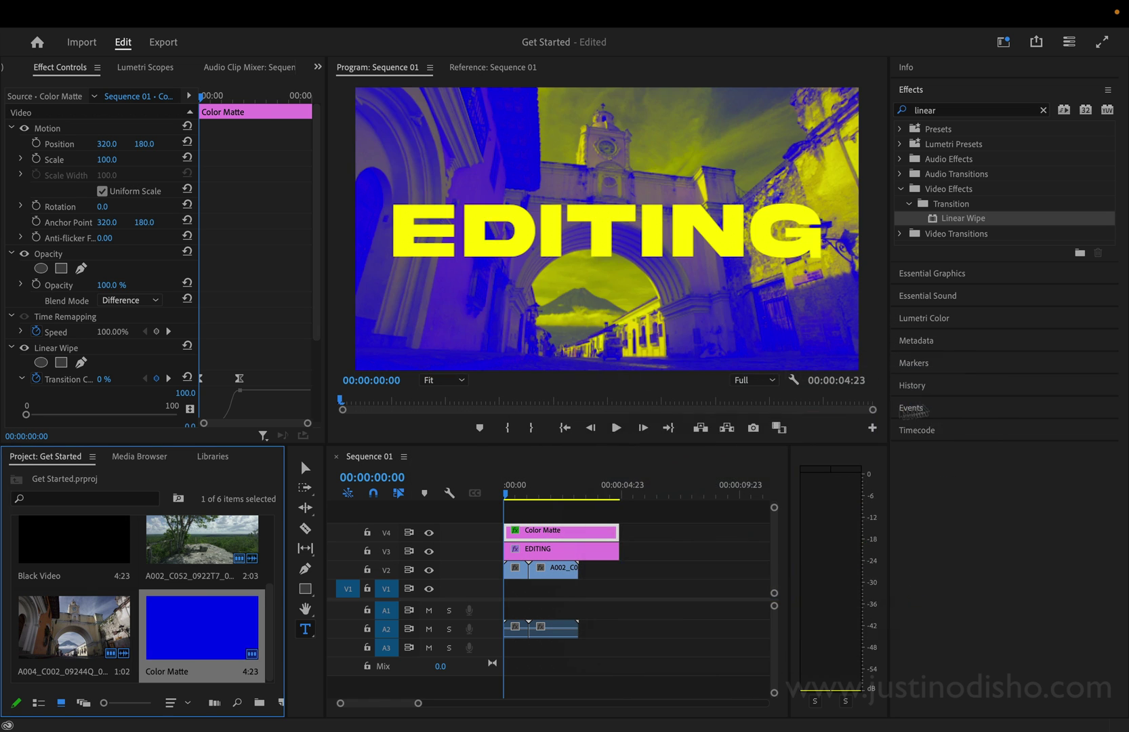
Play back the sequence to preview the blue-recoloured wipe, then stop.
left_click(438, 517)
key("space")
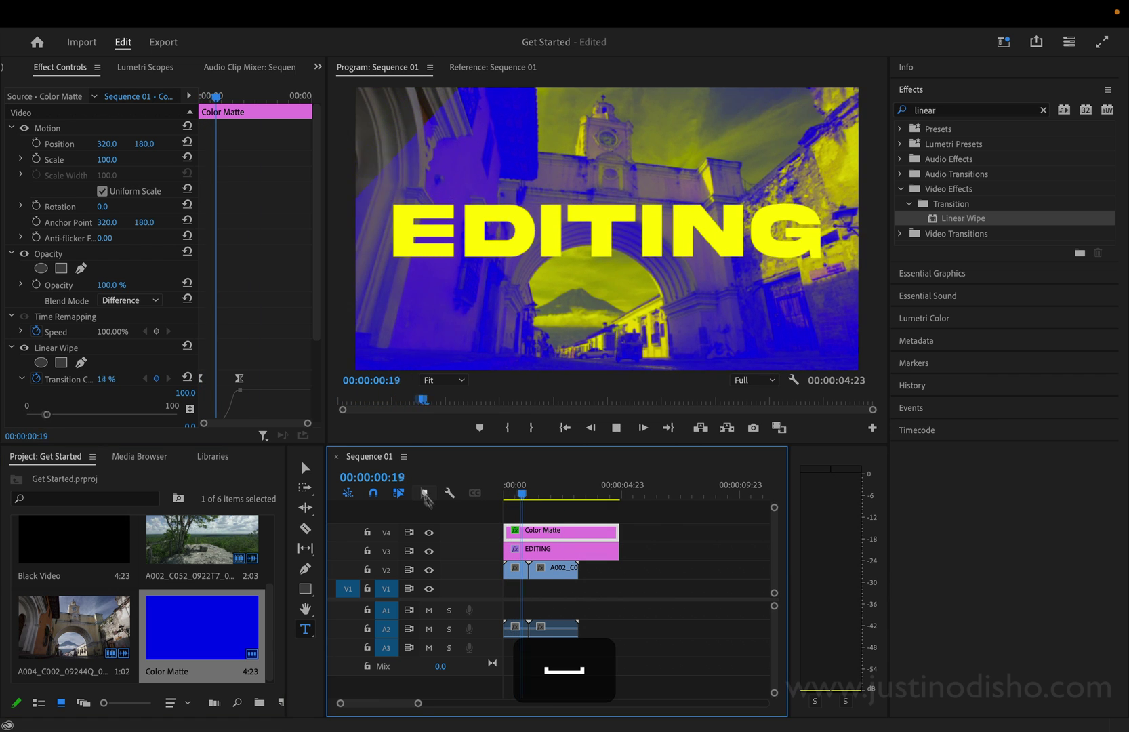
key("space")
left_click(429, 570)
key("Home")
key("space")
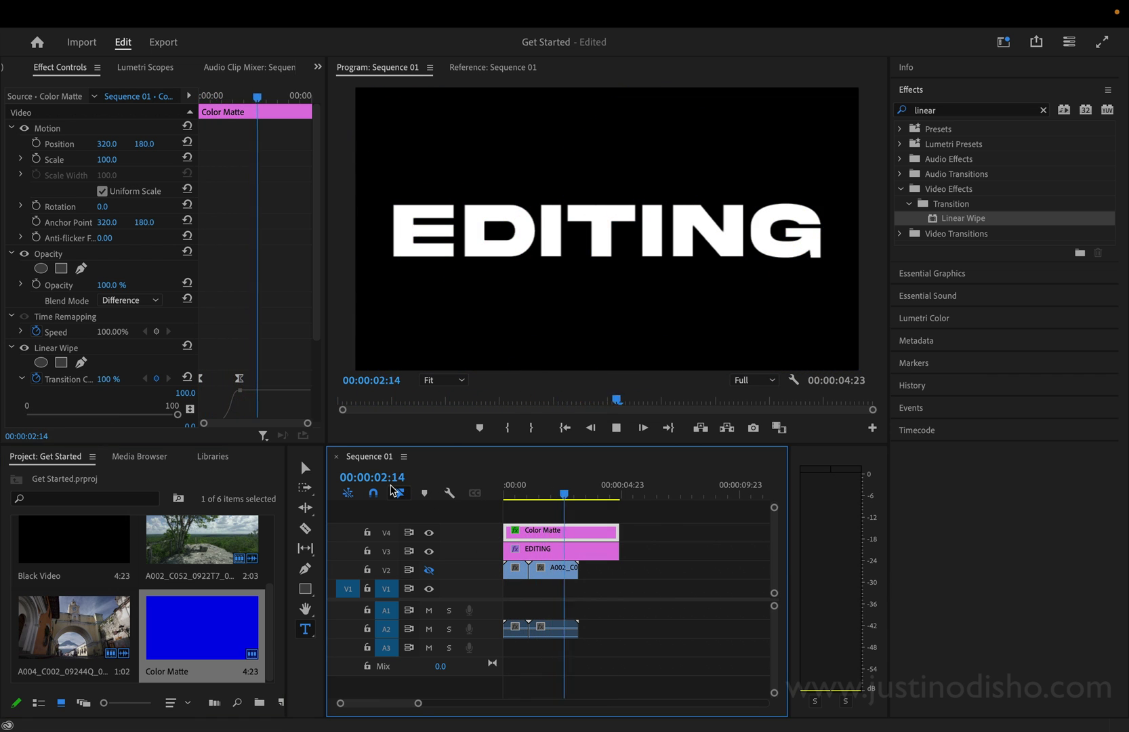
key("space")
key("Home")
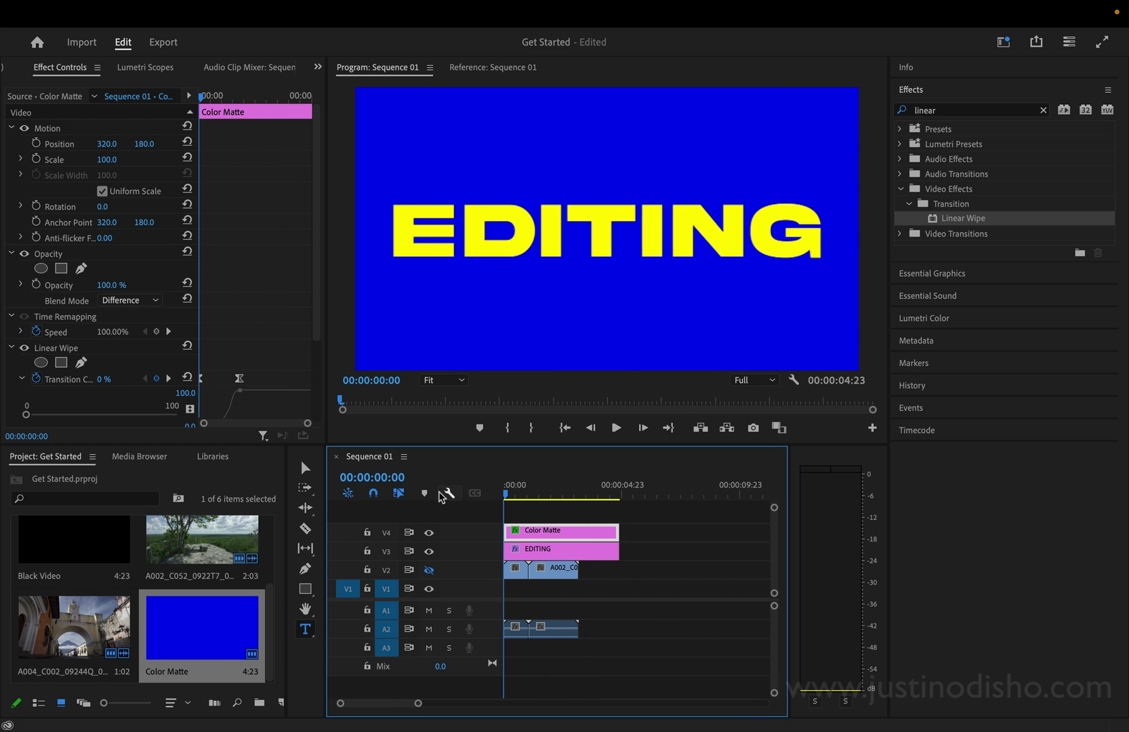
key("space")
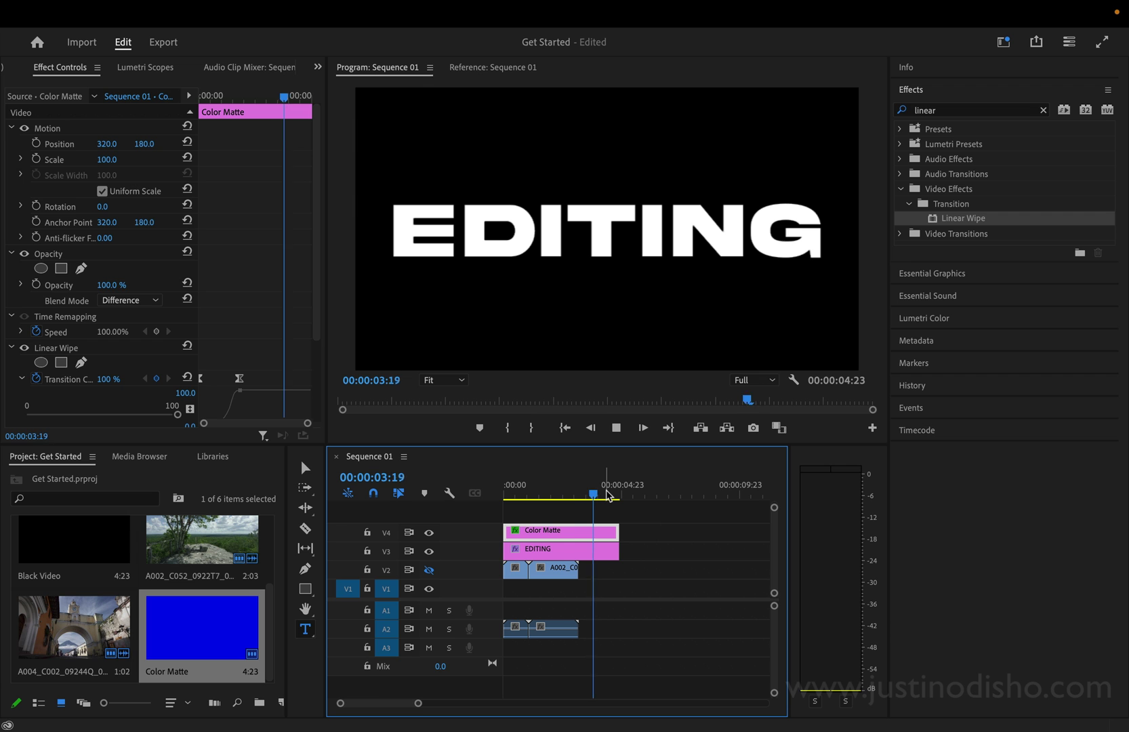
key("space")
key("Home")
key("space")
key("space")
key("Home")
key("space")
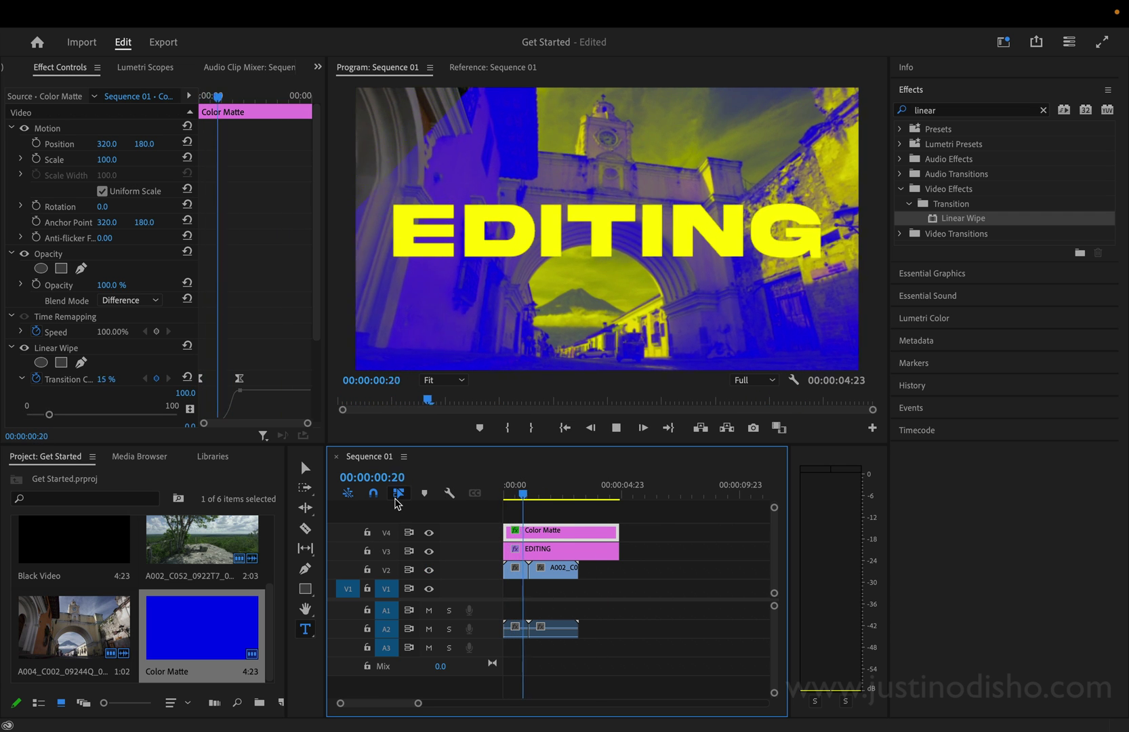